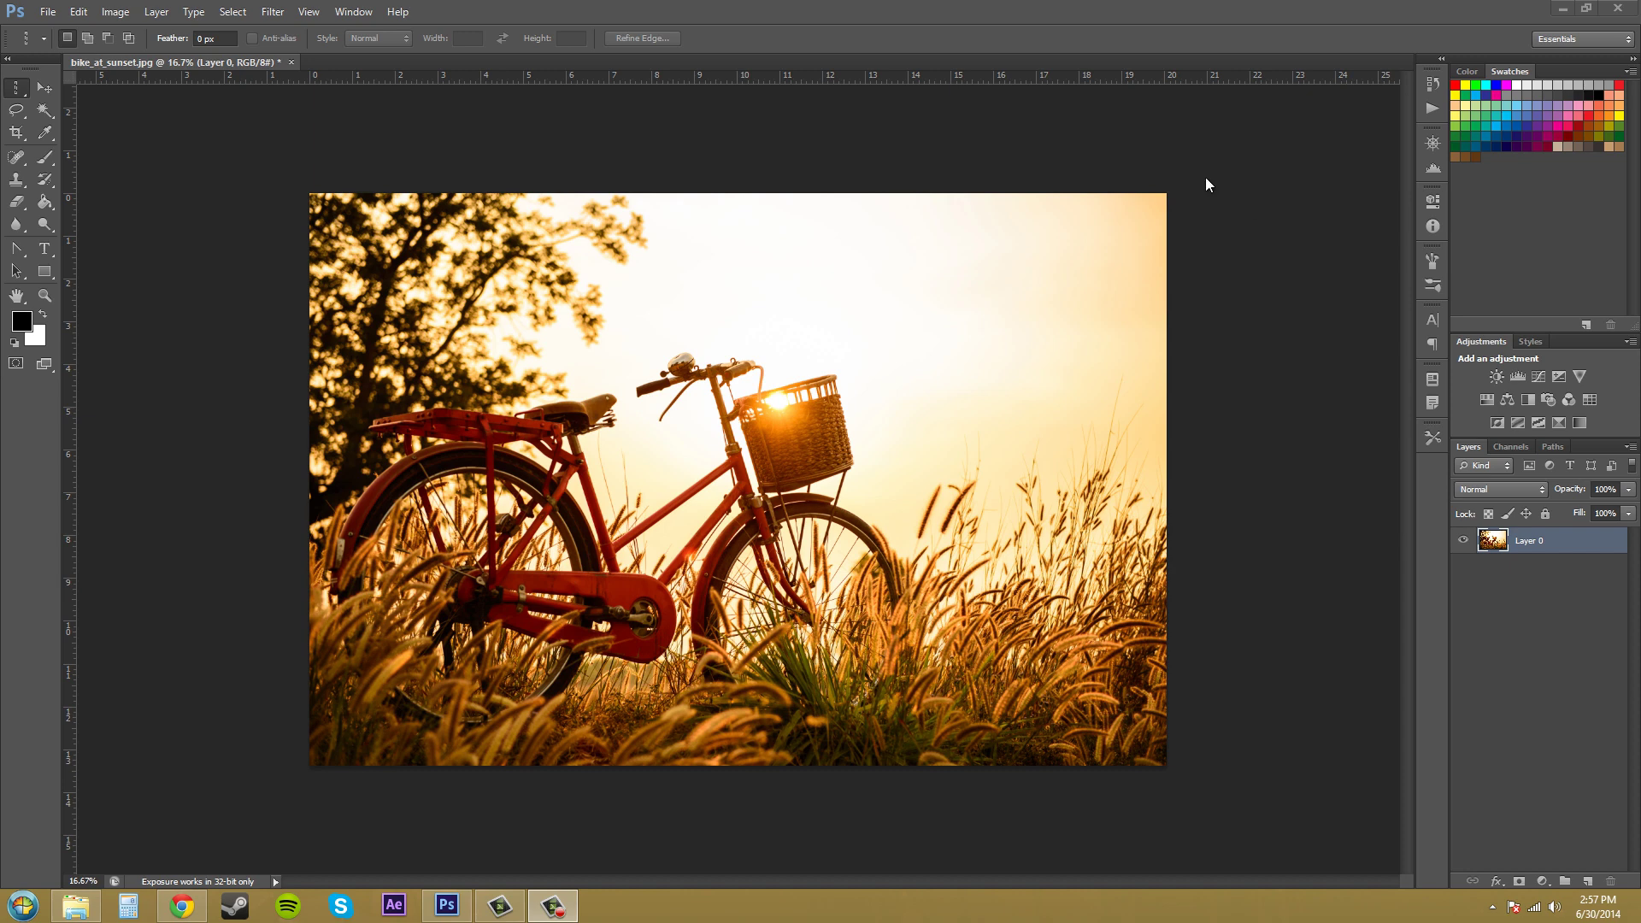
# - Bring Photoshop forward and show the Marquee flyout with single-row and single-column shapes
pyautogui.click(20, 96)
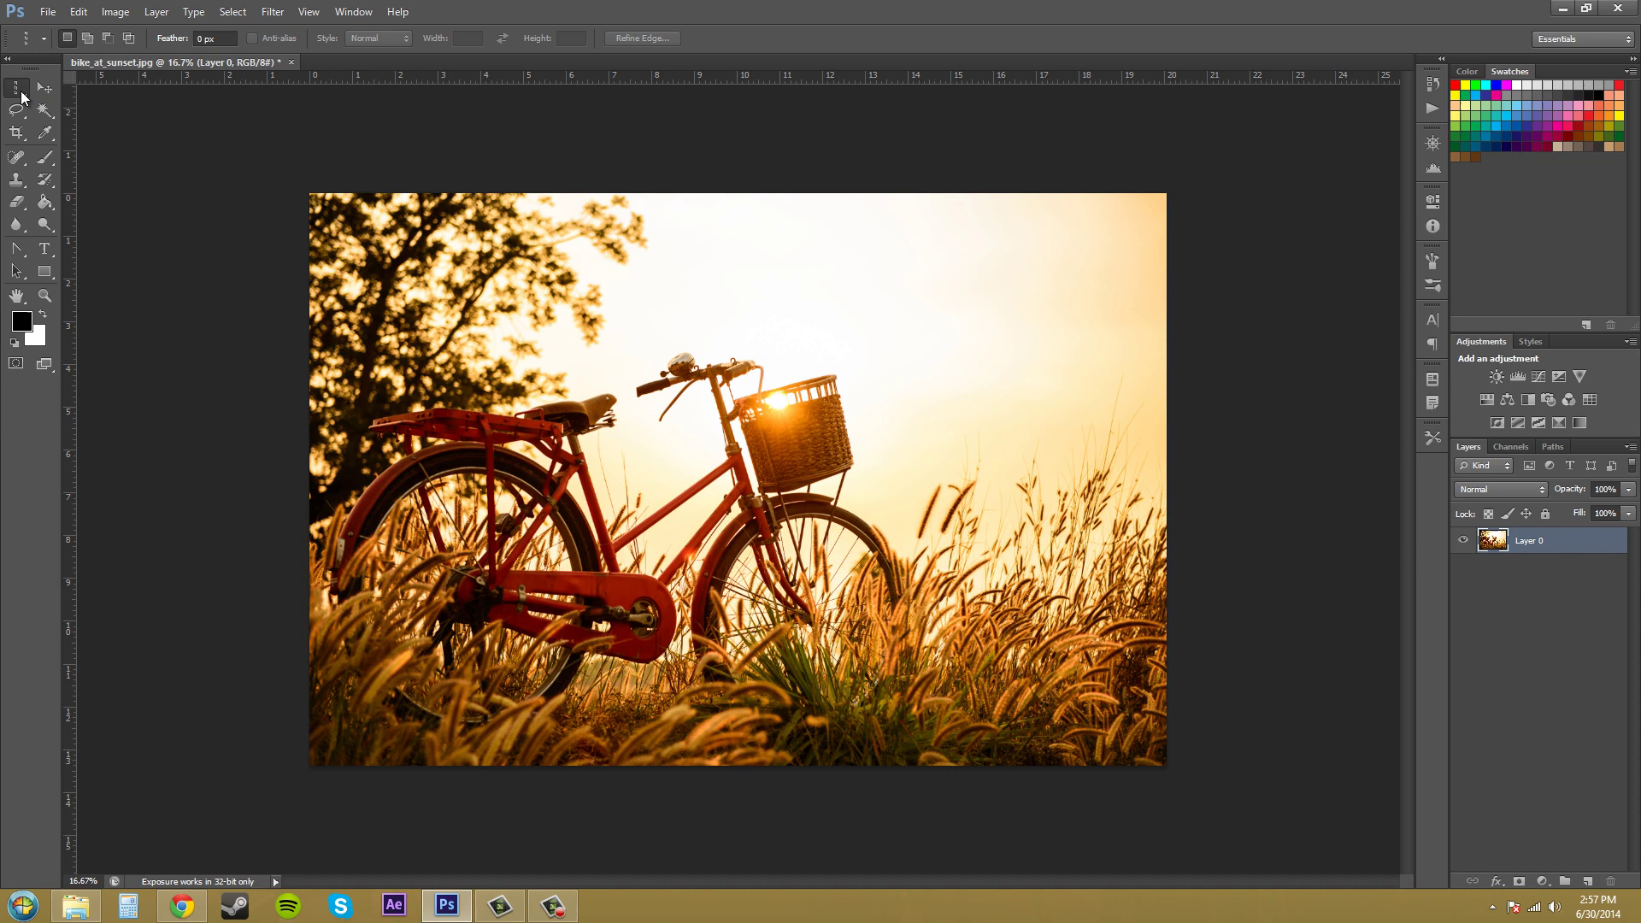
pyautogui.rightClick(21, 96)
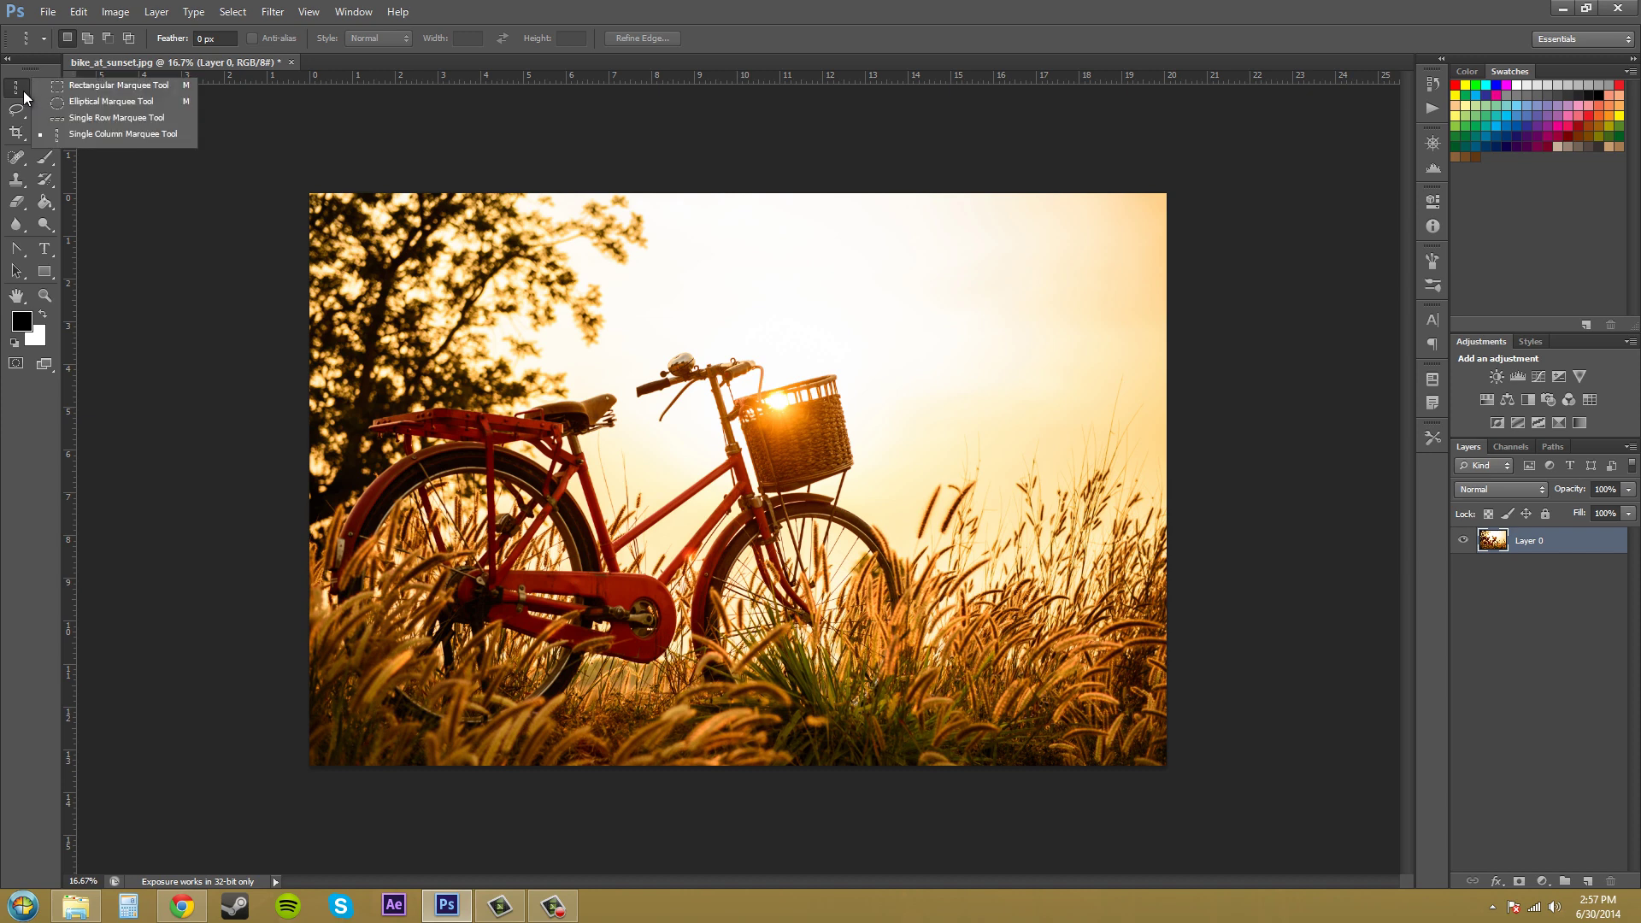
# - Select a full-height one-pixel column at the basket's right edge with the Single Column Marquee
pyautogui.click(117, 134)
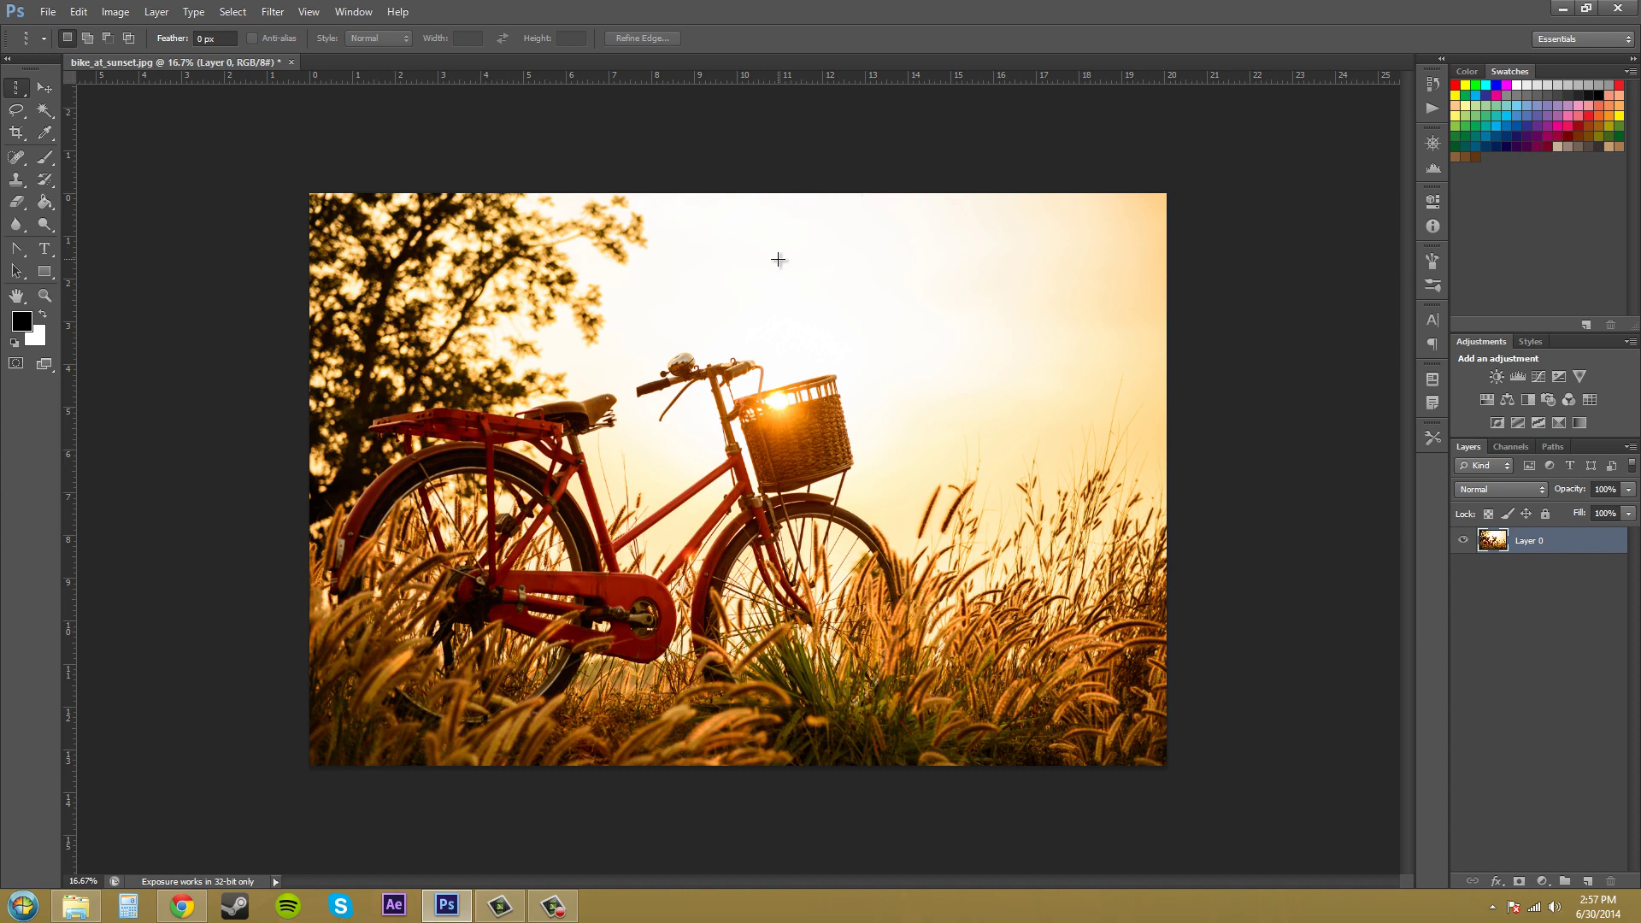
pyautogui.click(831, 309)
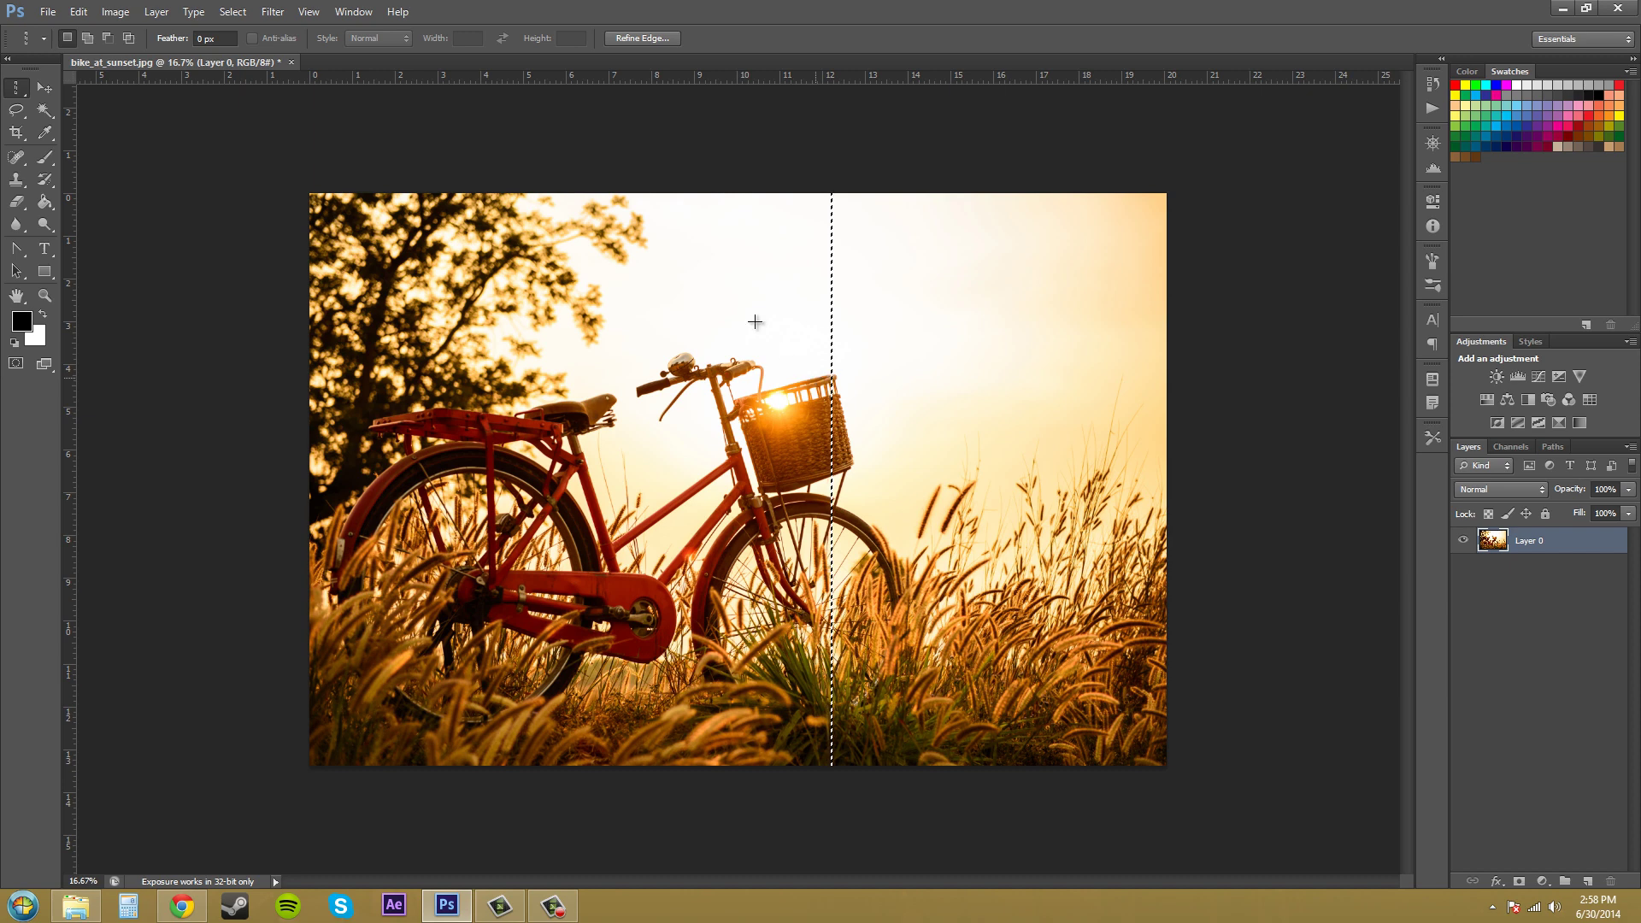
pyautogui.moveTo(542, 79); pyautogui.dragTo(569, 325)
pyautogui.moveTo(71, 448); pyautogui.dragTo(469, 436)
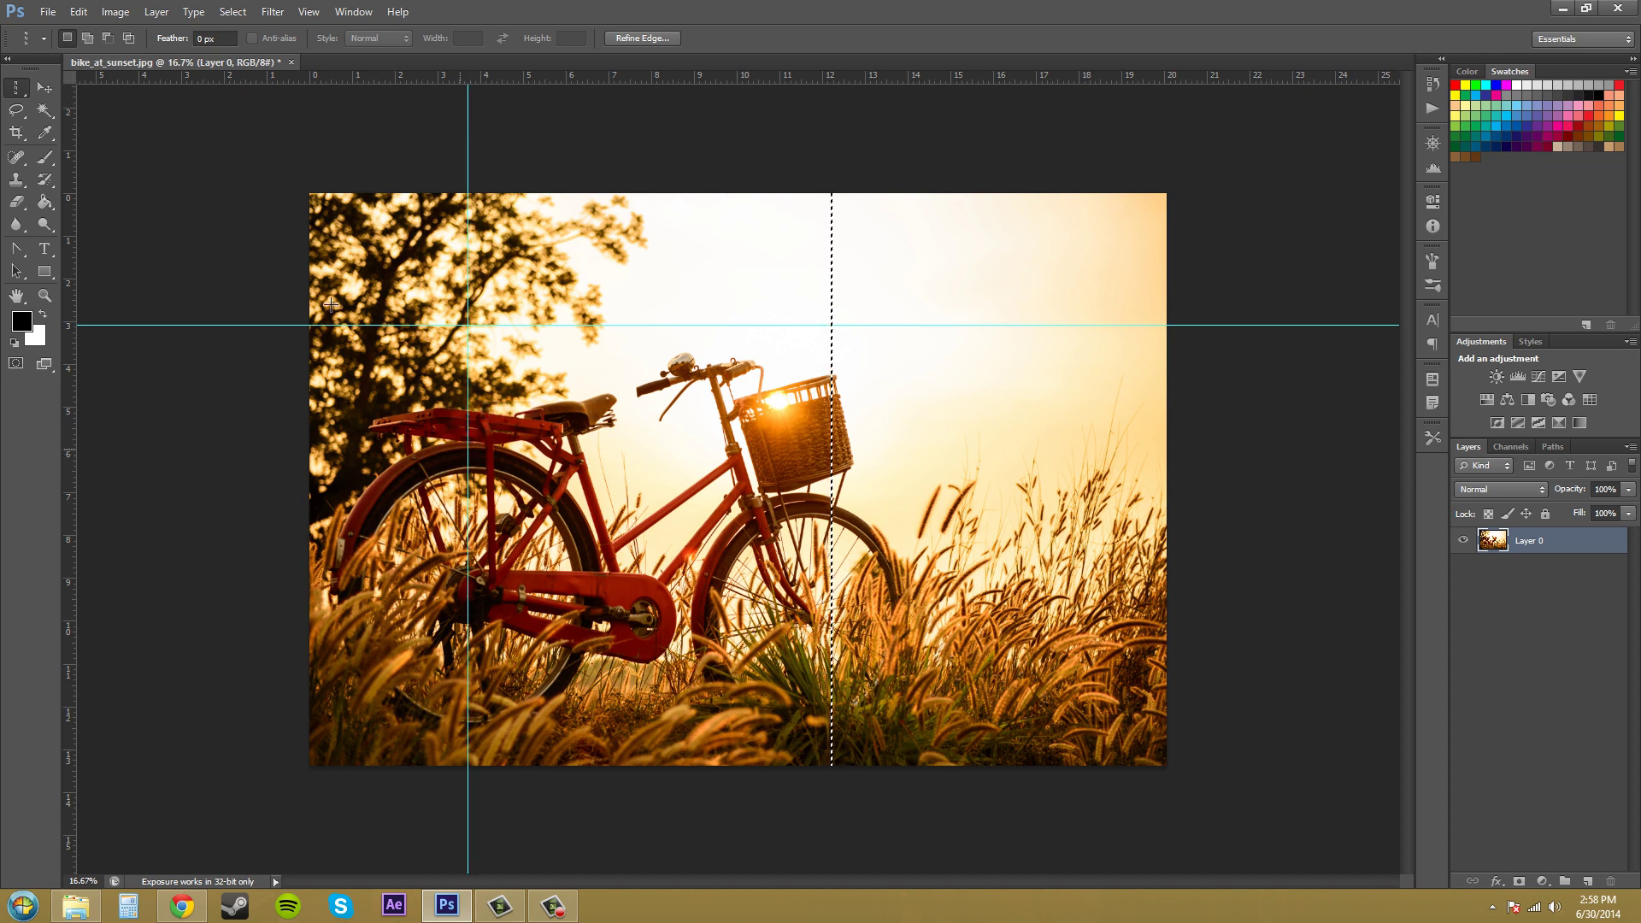
pyautogui.click(44, 87)
pyautogui.moveTo(468, 437); pyautogui.dragTo(68, 436)
pyautogui.moveTo(530, 325); pyautogui.dragTo(565, 79)
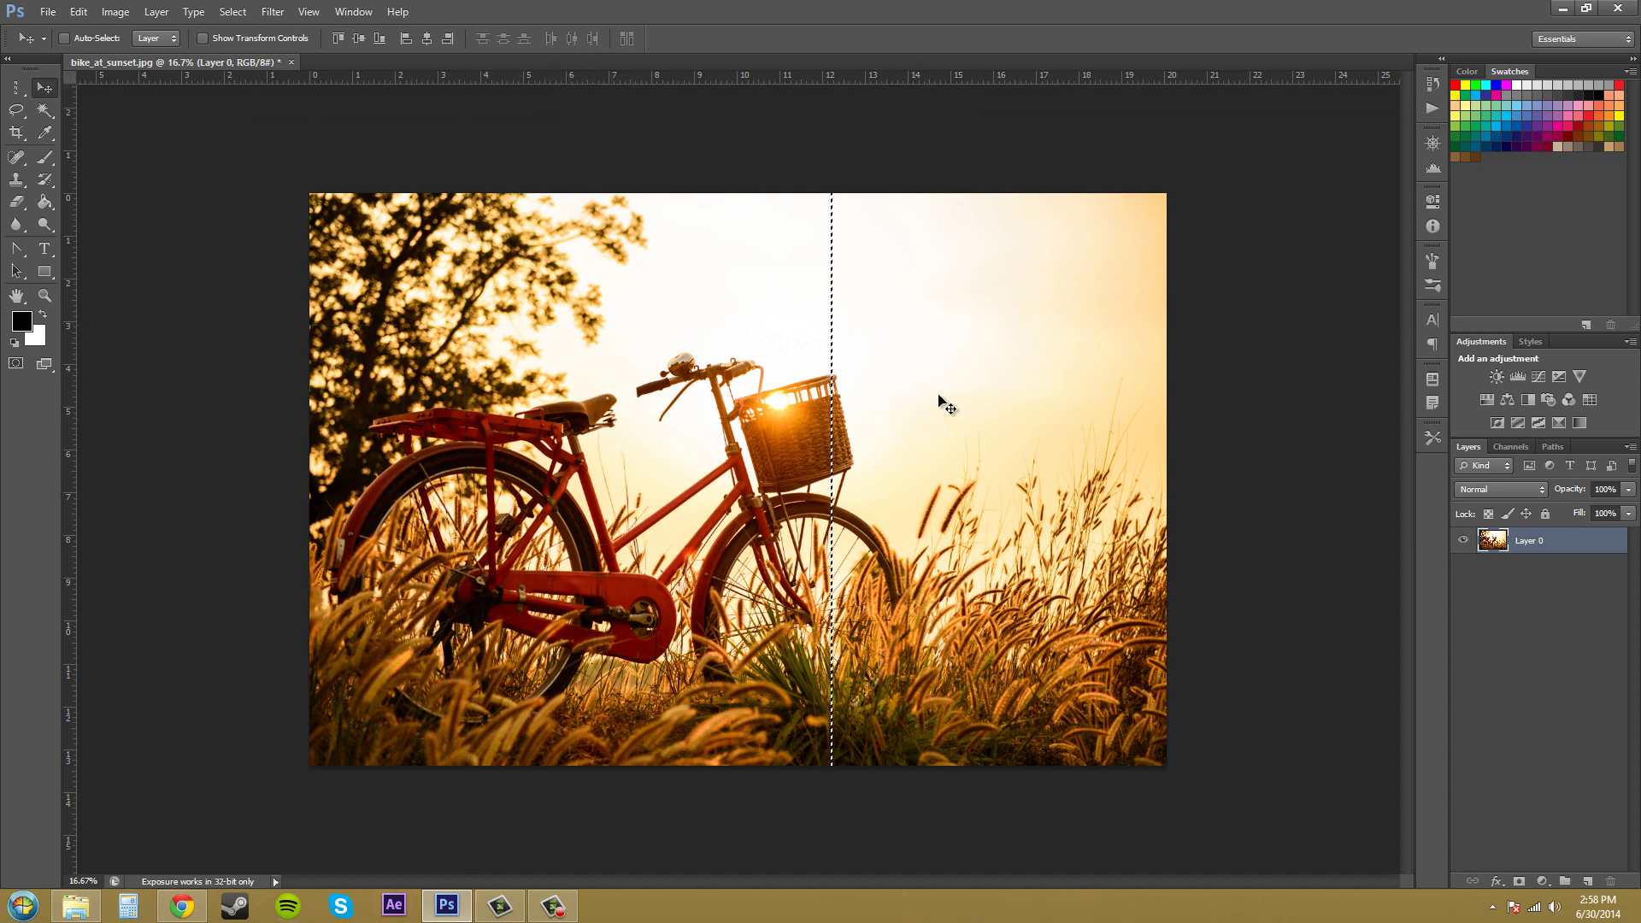
pyautogui.click(19, 87)
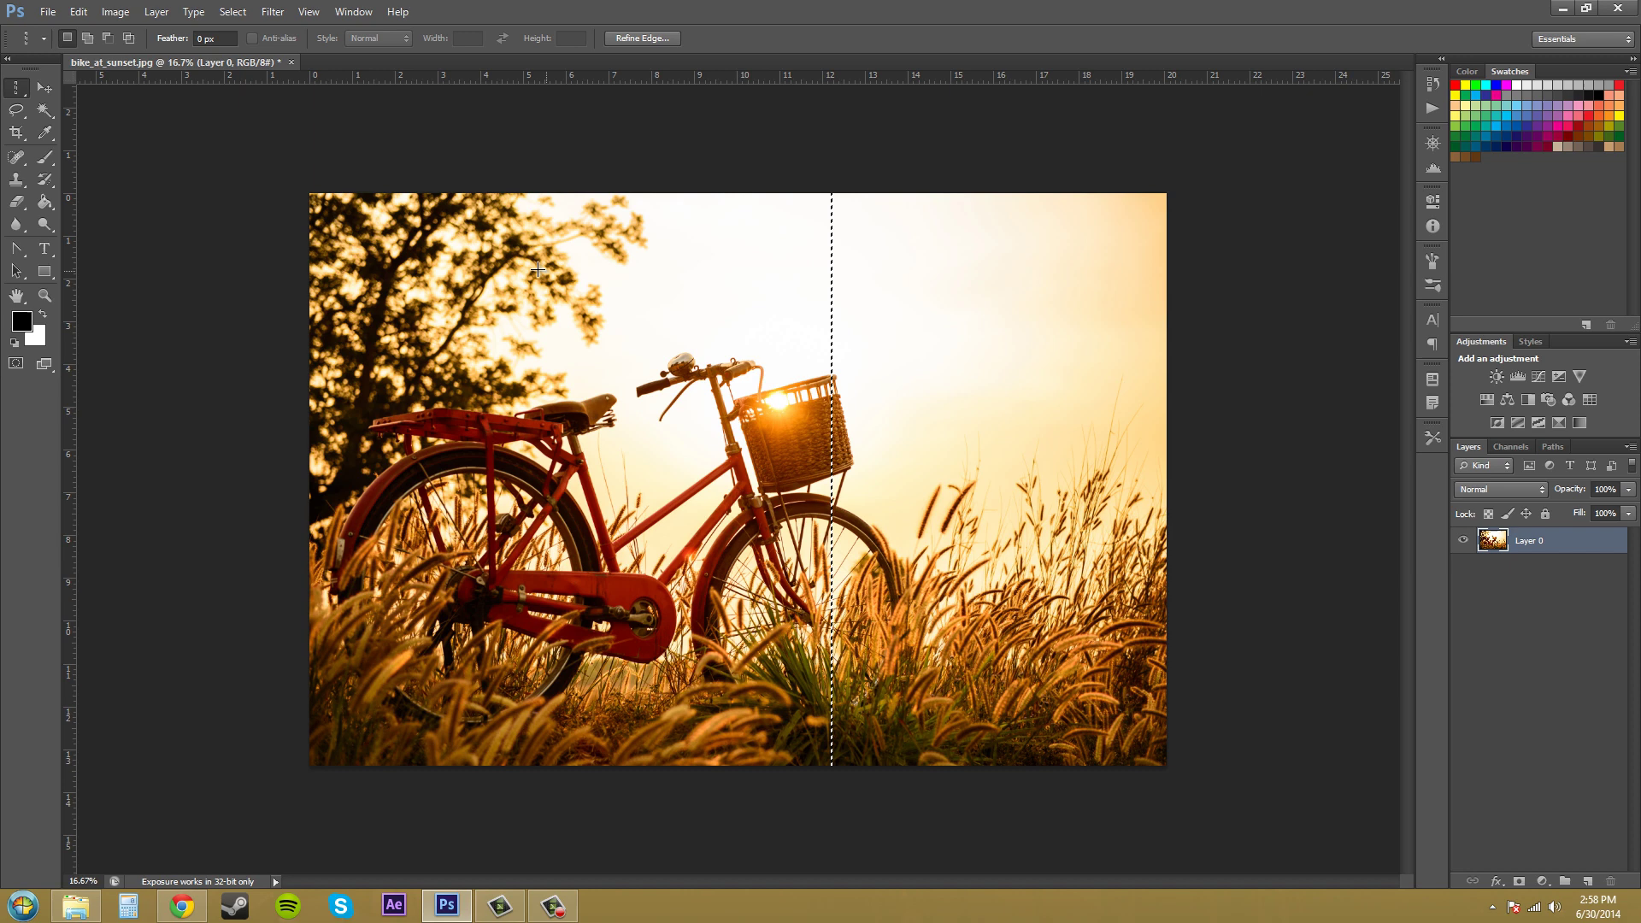
# - Set the foreground colour to light blue #00eaff (hue 185, saturation and brightness 100)
pyautogui.press('i')
pyautogui.click(22, 322)
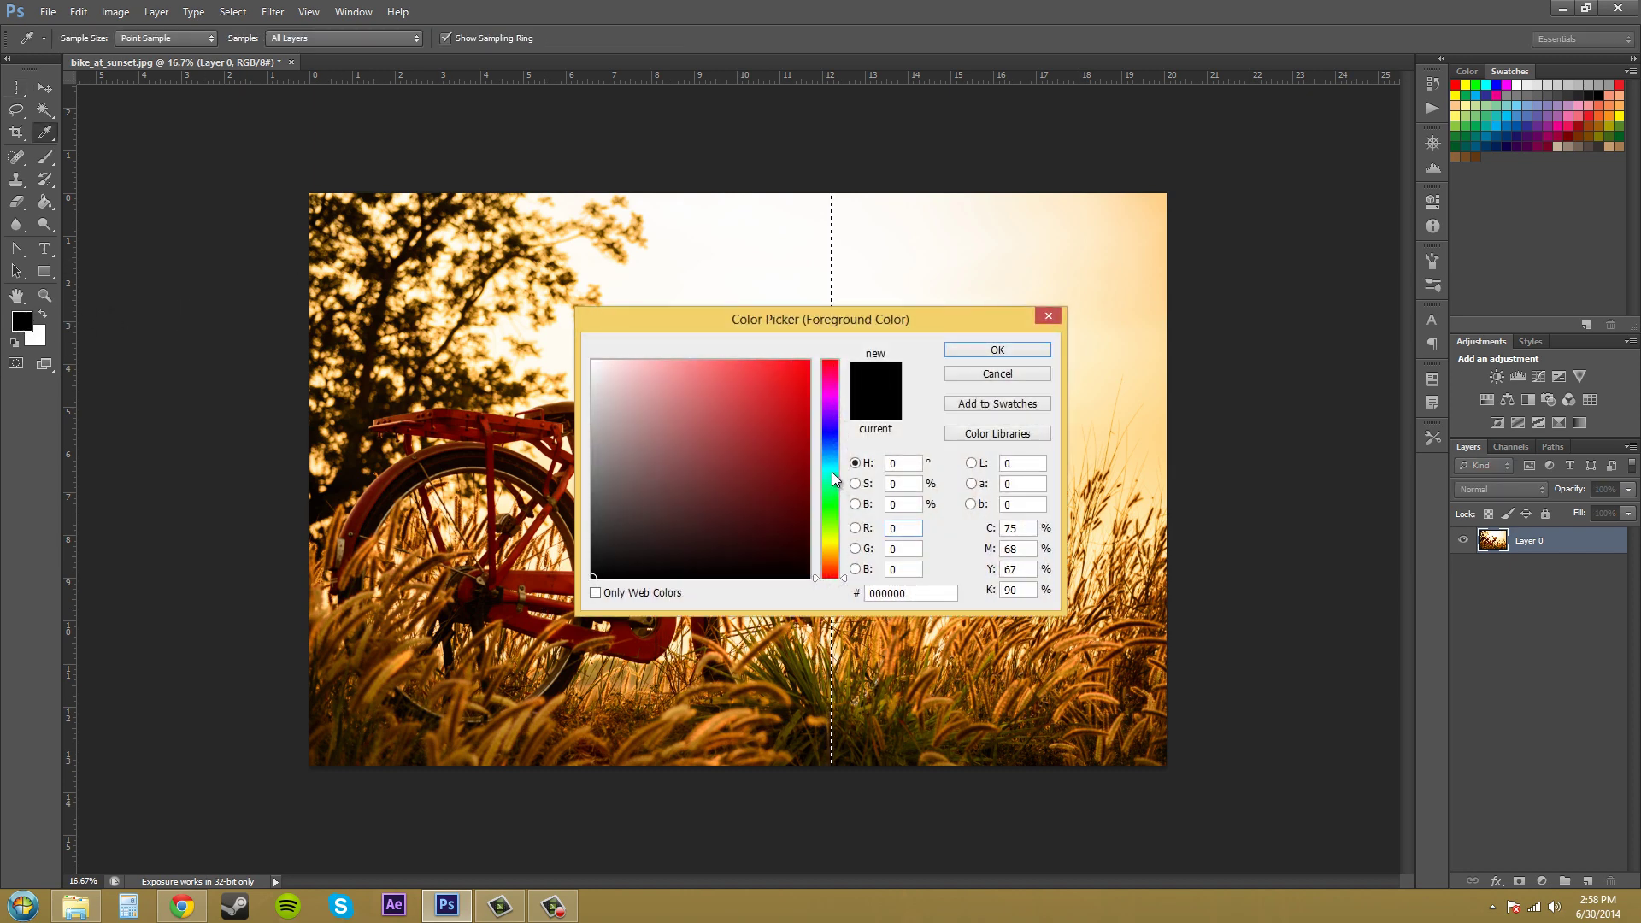
pyautogui.moveTo(833, 472); pyautogui.dragTo(831, 465)
pyautogui.moveTo(788, 388); pyautogui.dragTo(810, 359)
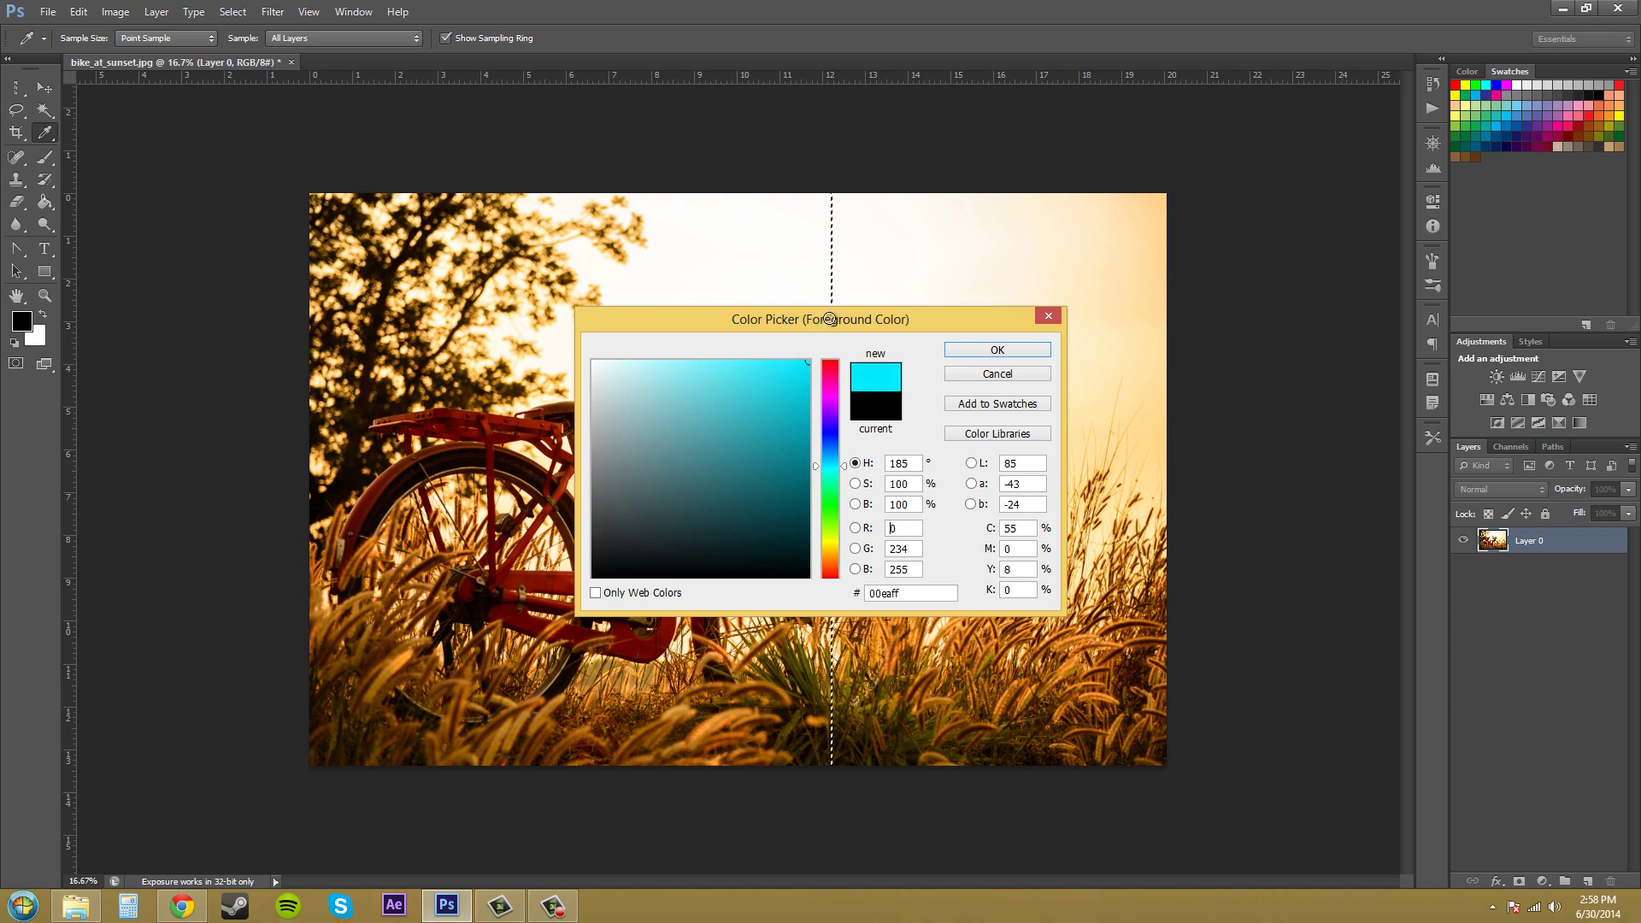
pyautogui.click(995, 351)
pyautogui.press('m')
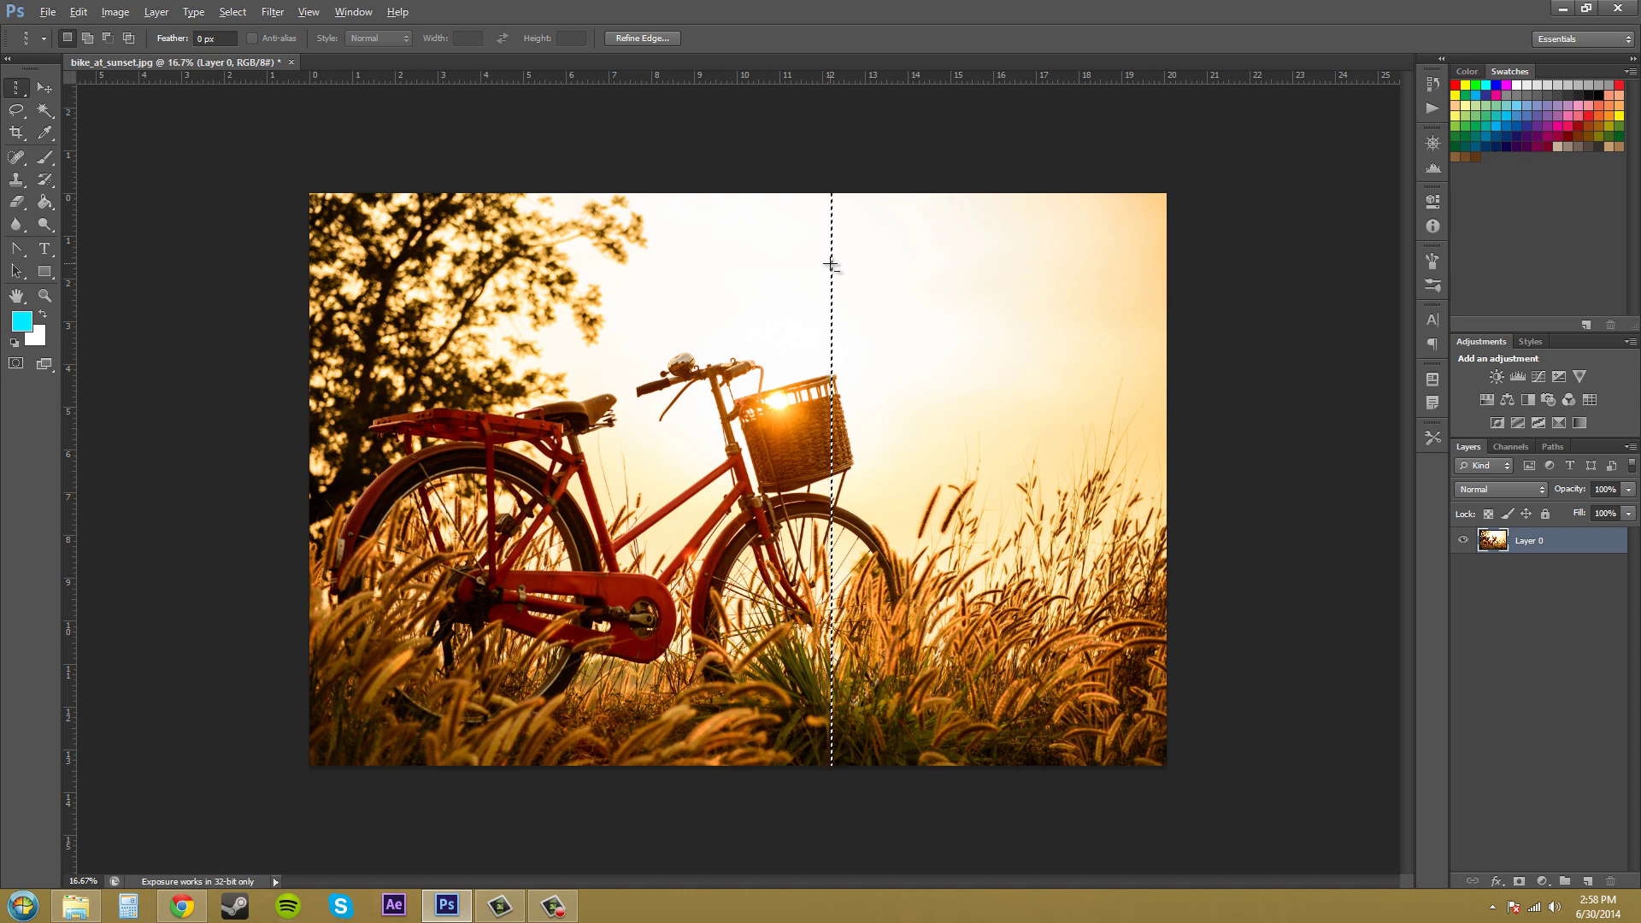
pyautogui.press('alt')
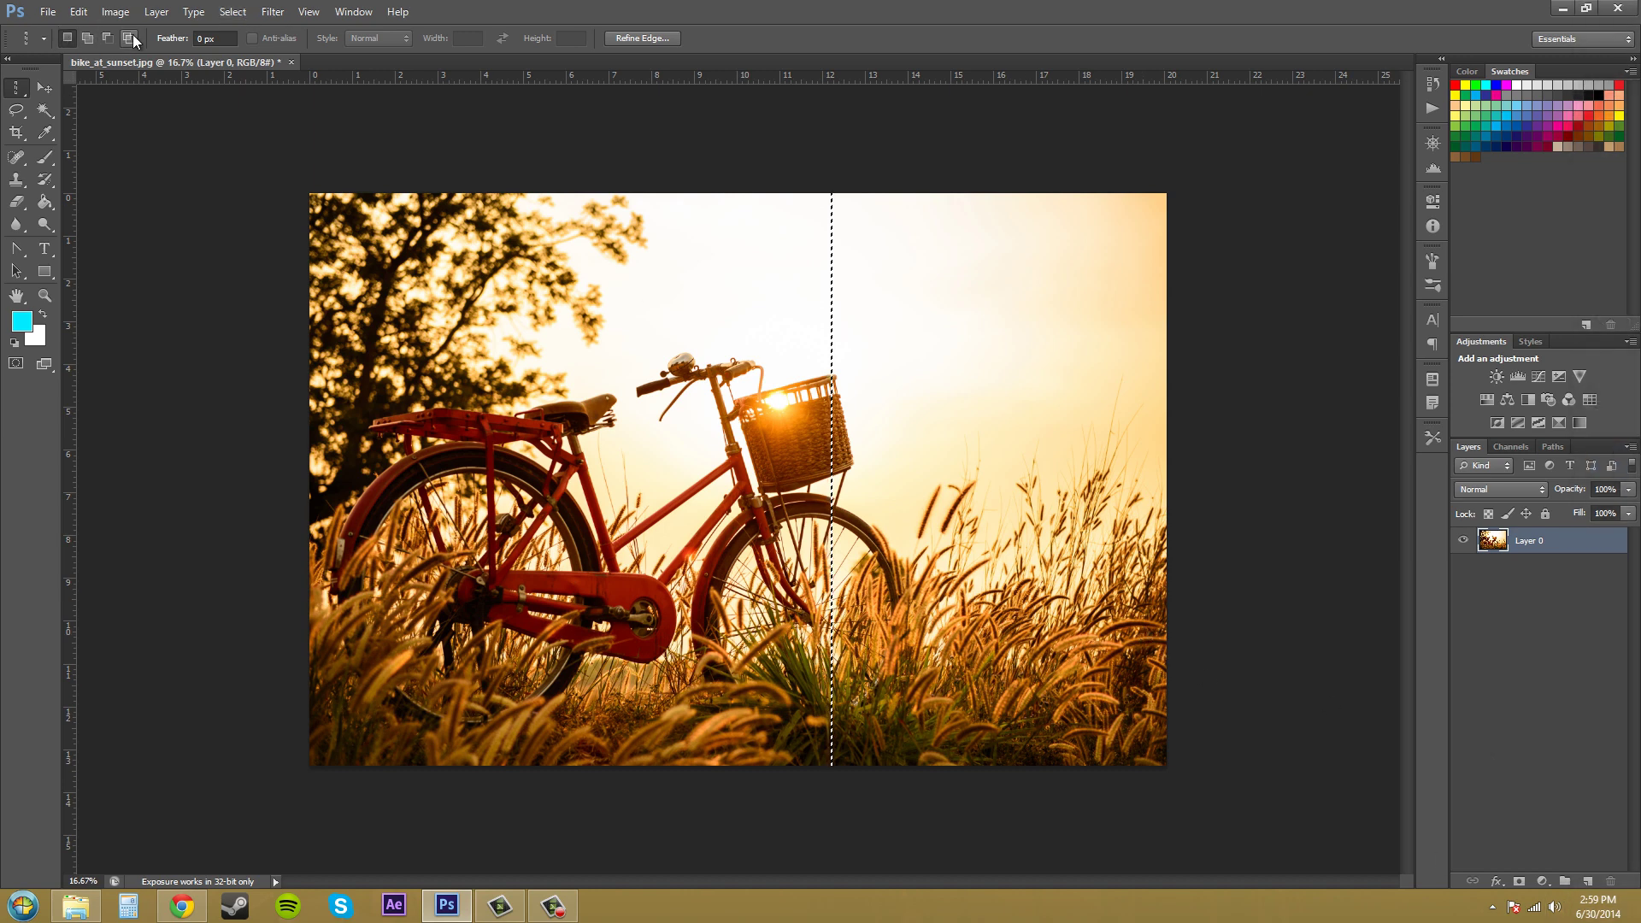
# - Step backward to undo the selection-mode change, then add empty Layer 1 above Layer 0
pyautogui.click(78, 12)
pyautogui.click(101, 65)
pyautogui.click(78, 12)
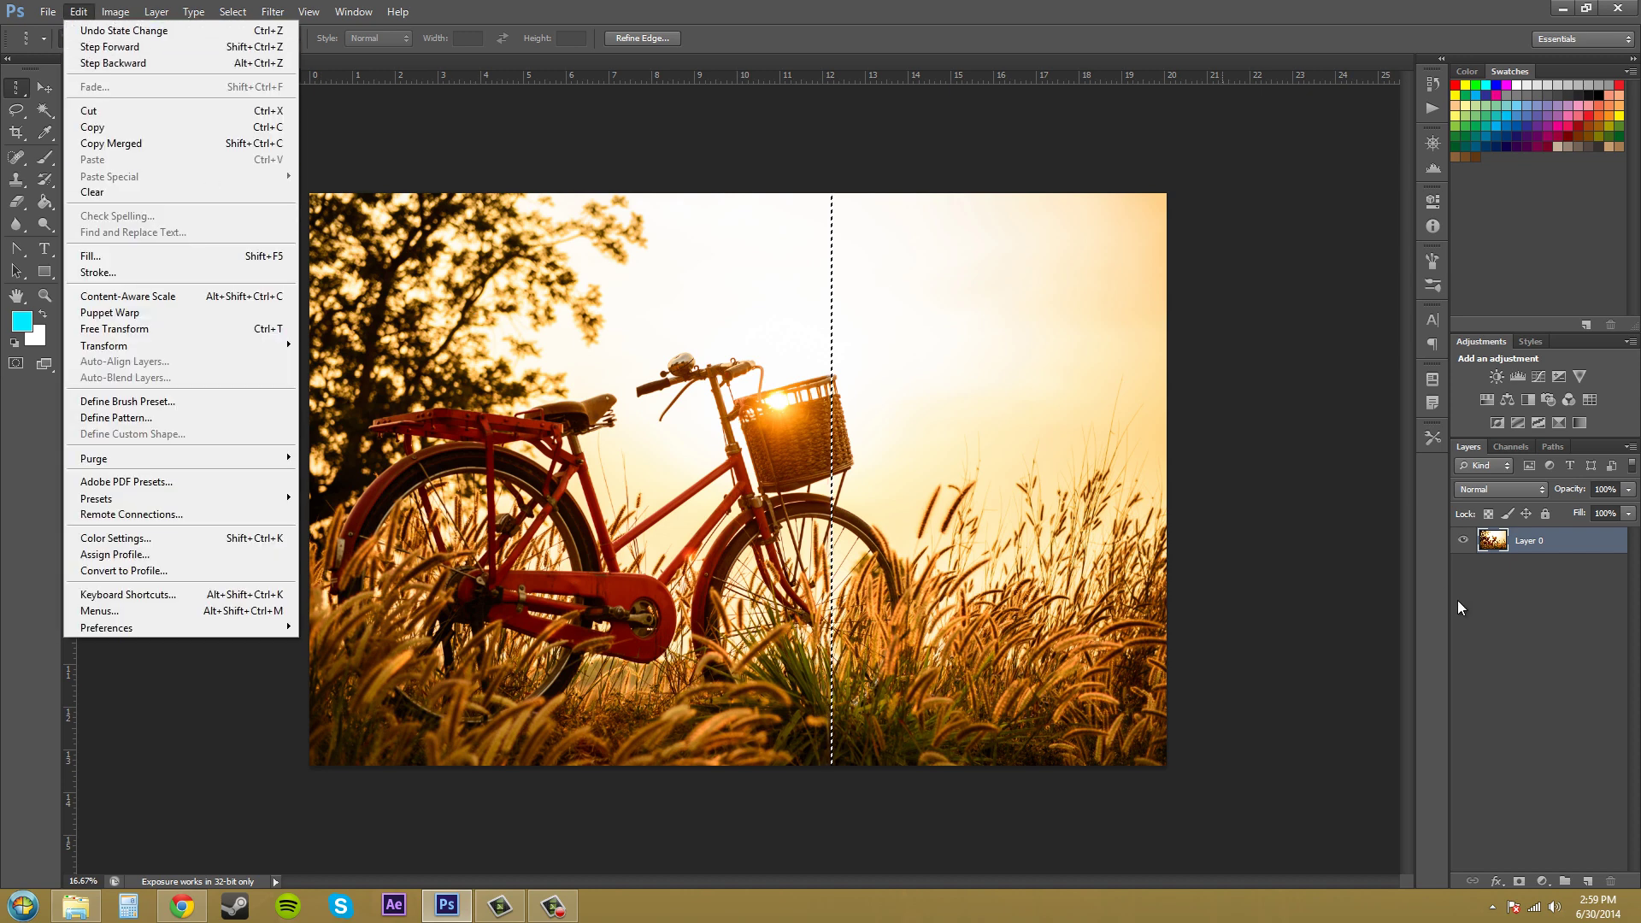
pyautogui.click(1561, 741)
pyautogui.click(1588, 881)
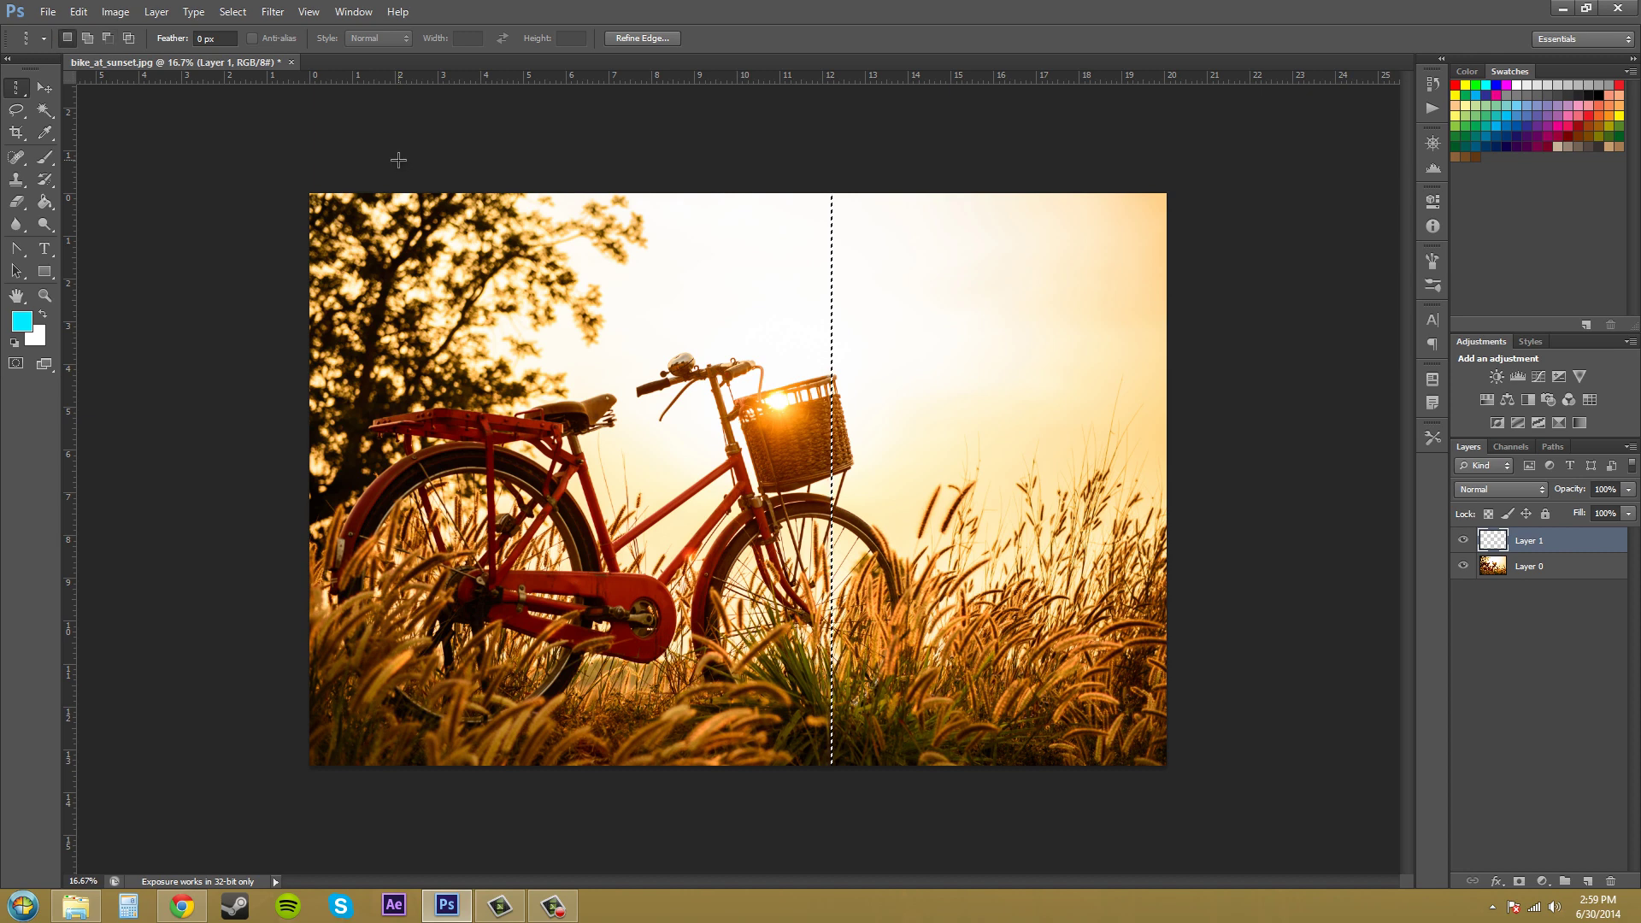
# - Deselect, then zoom in and out on the thin blue line to check it
pyautogui.click(236, 11)
pyautogui.click(238, 48)
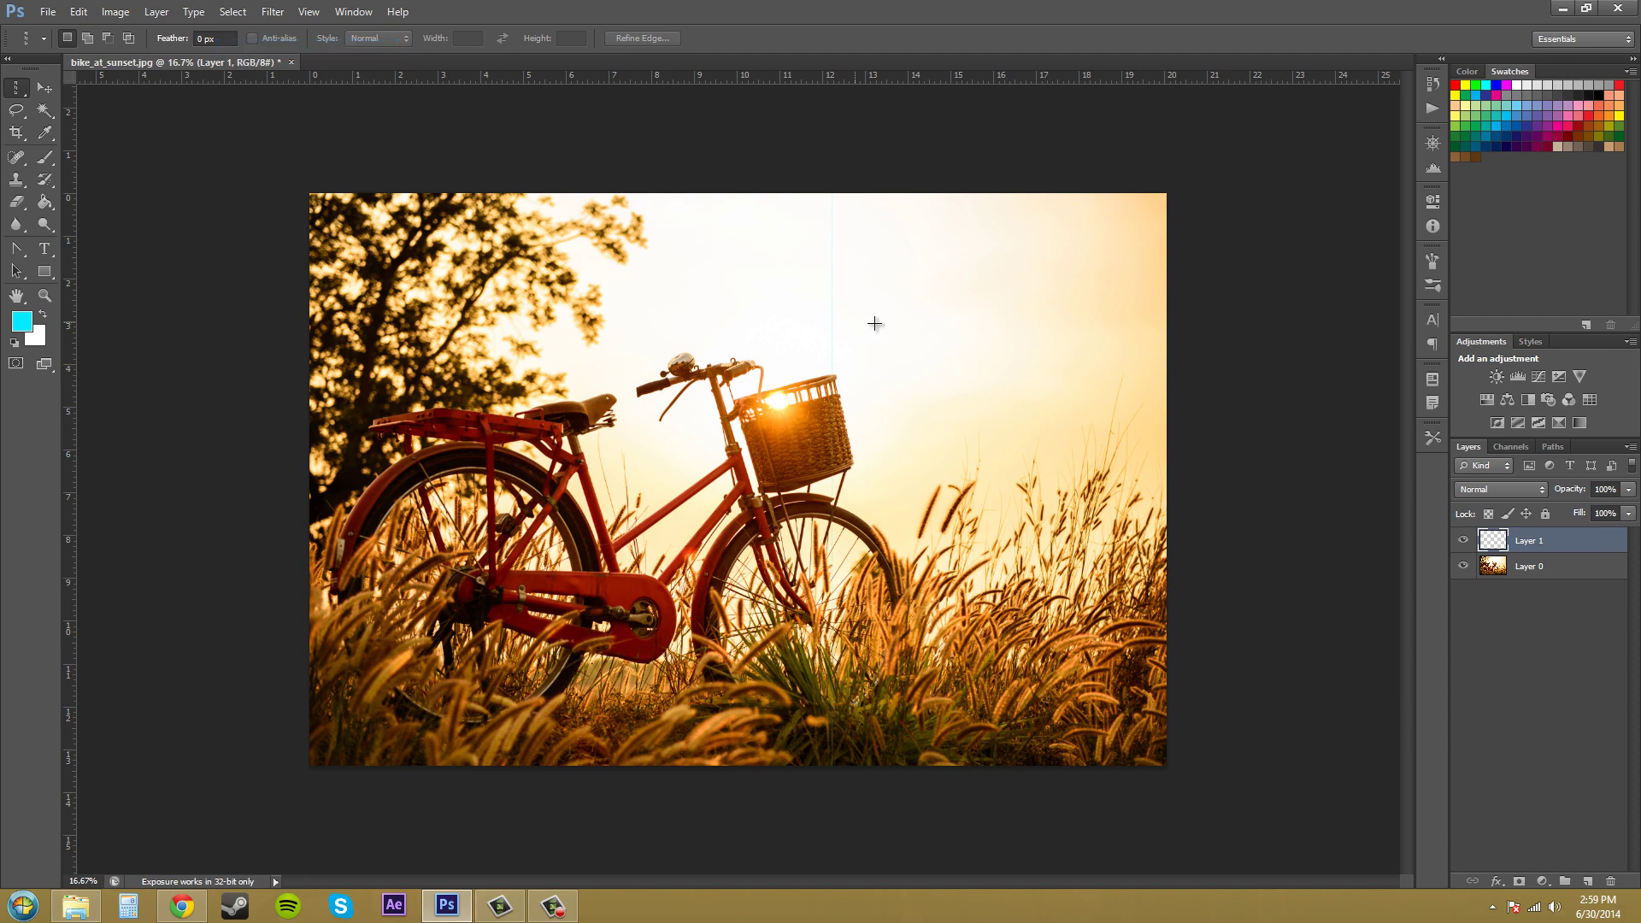
pyautogui.click(44, 295)
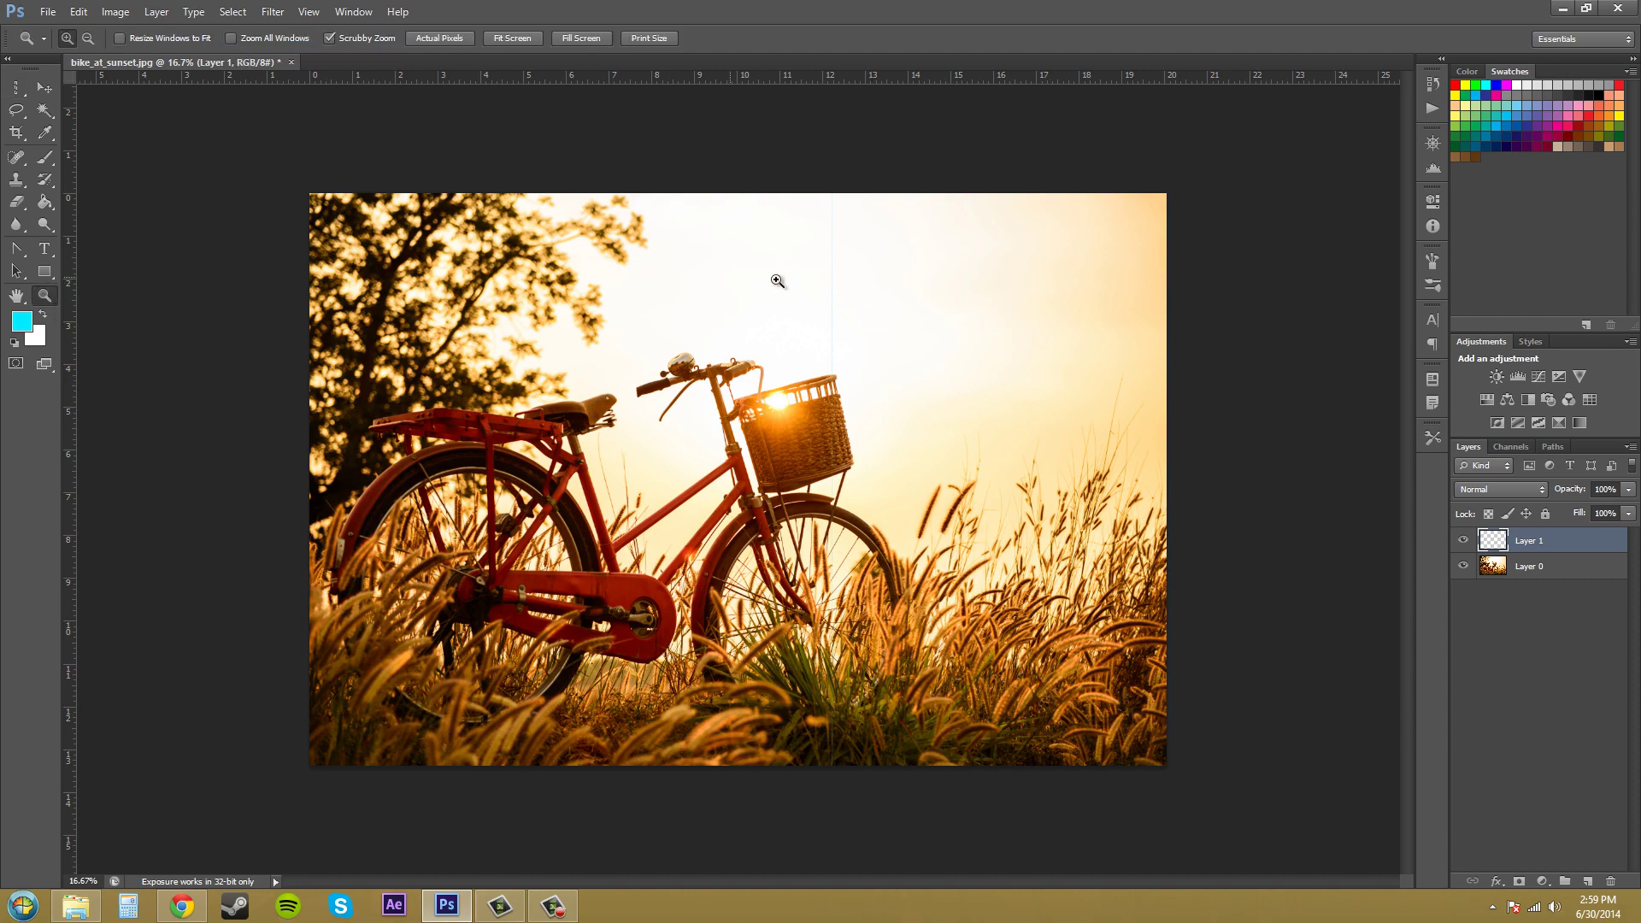
pyautogui.click(832, 270)
pyautogui.click(837, 281)
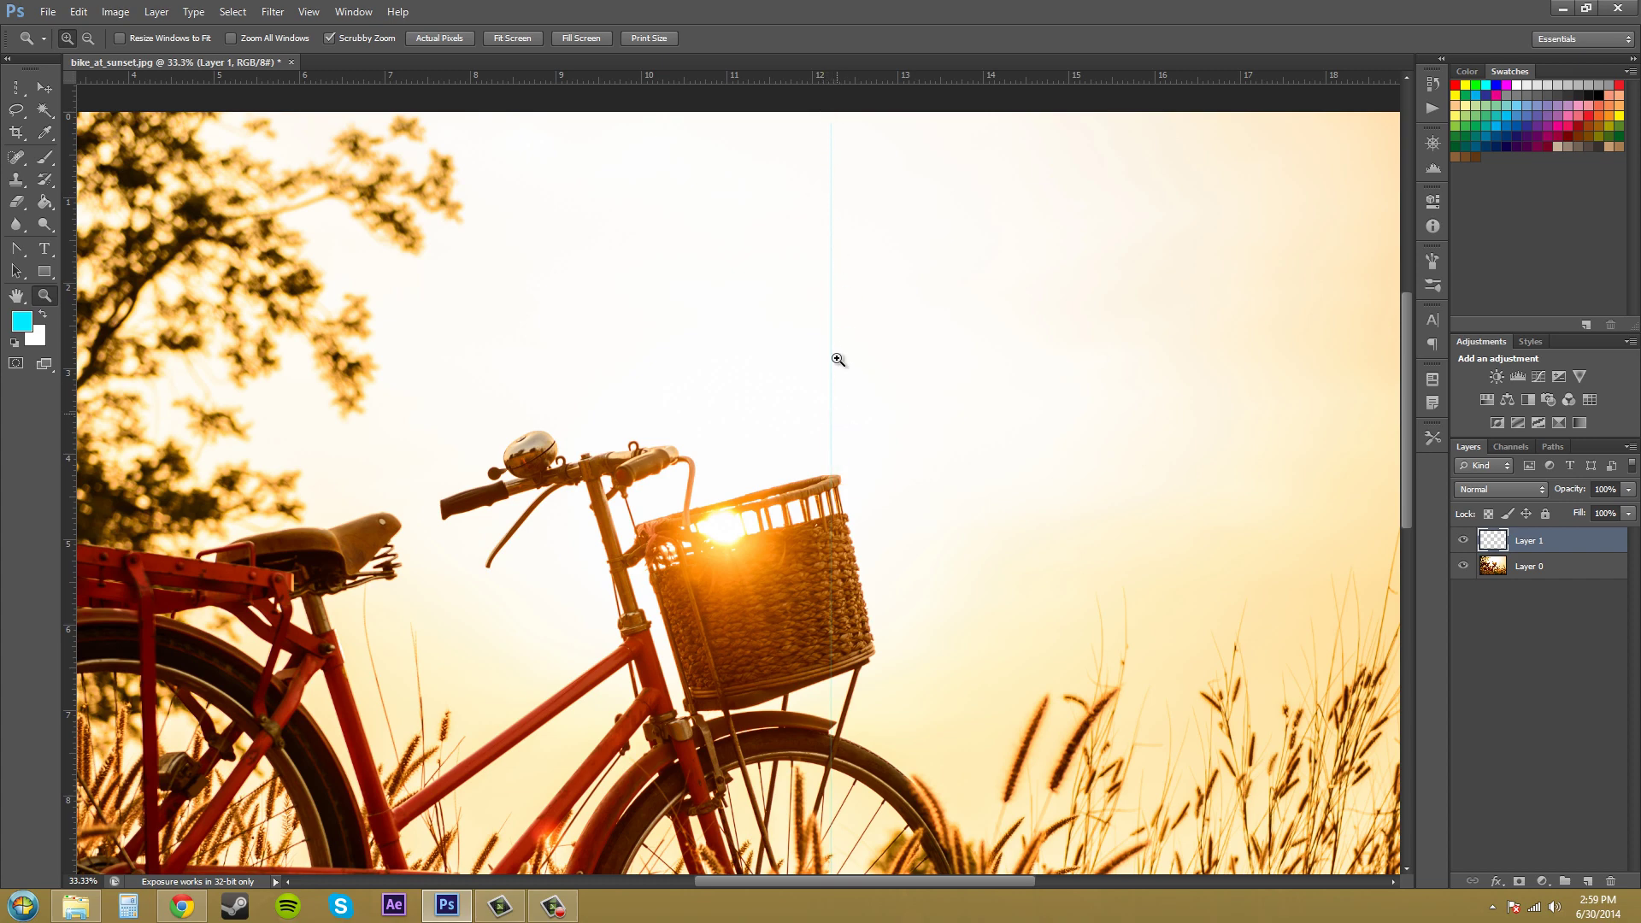
pyautogui.keyDown('alt'); pyautogui.click(844, 391); pyautogui.keyUp('alt')
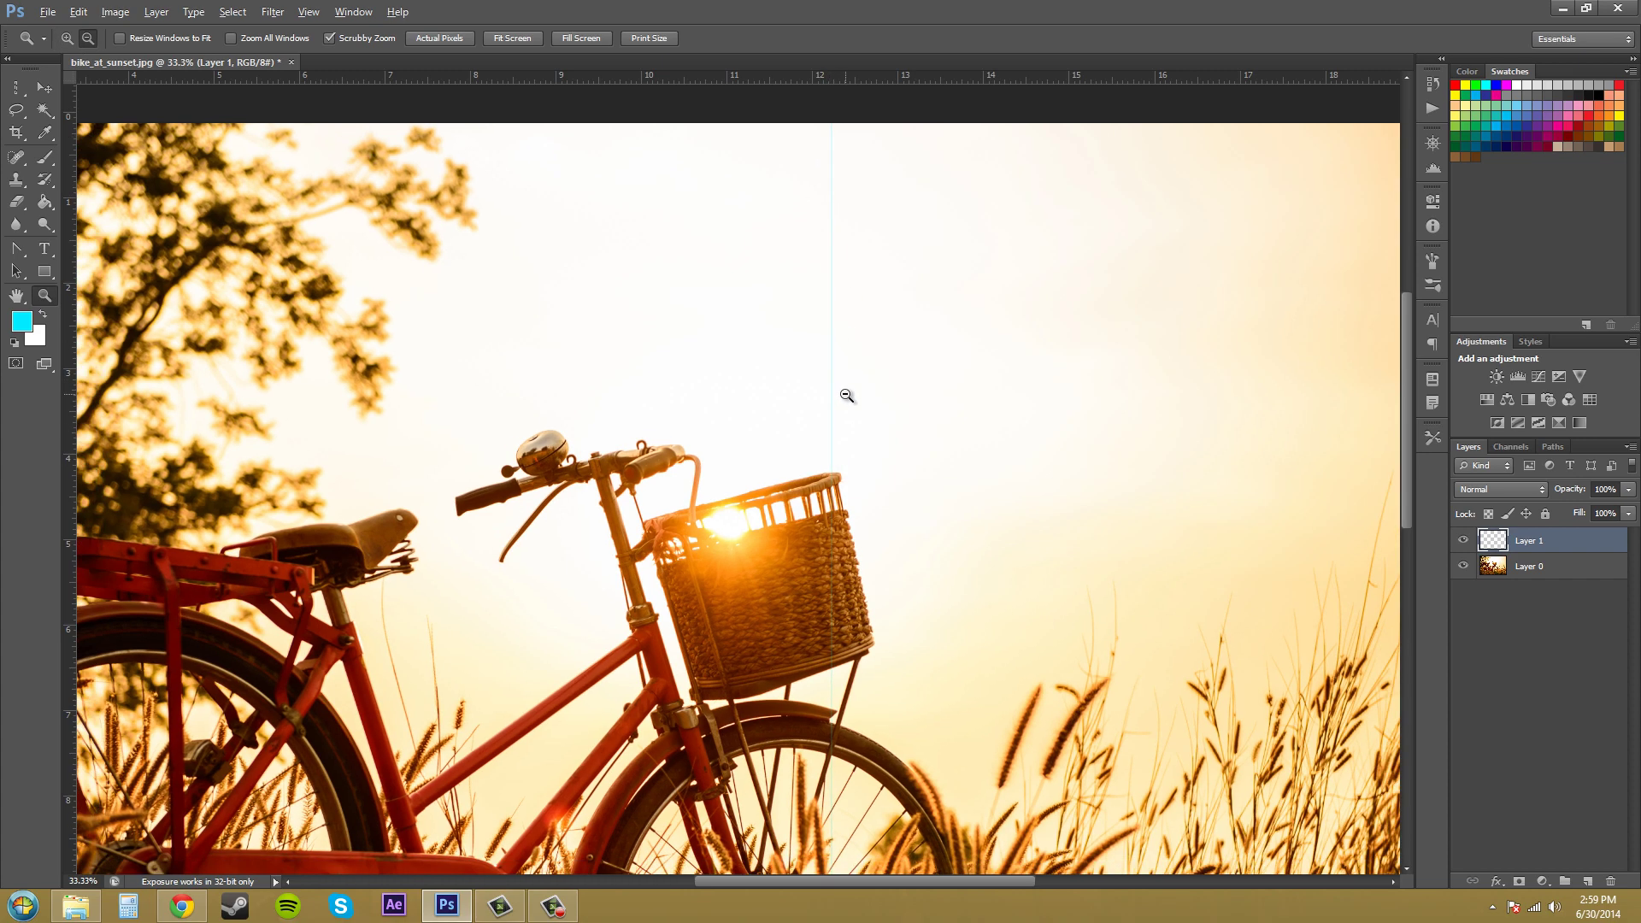
pyautogui.keyDown('alt'); pyautogui.click(847, 396); pyautogui.keyUp('alt')
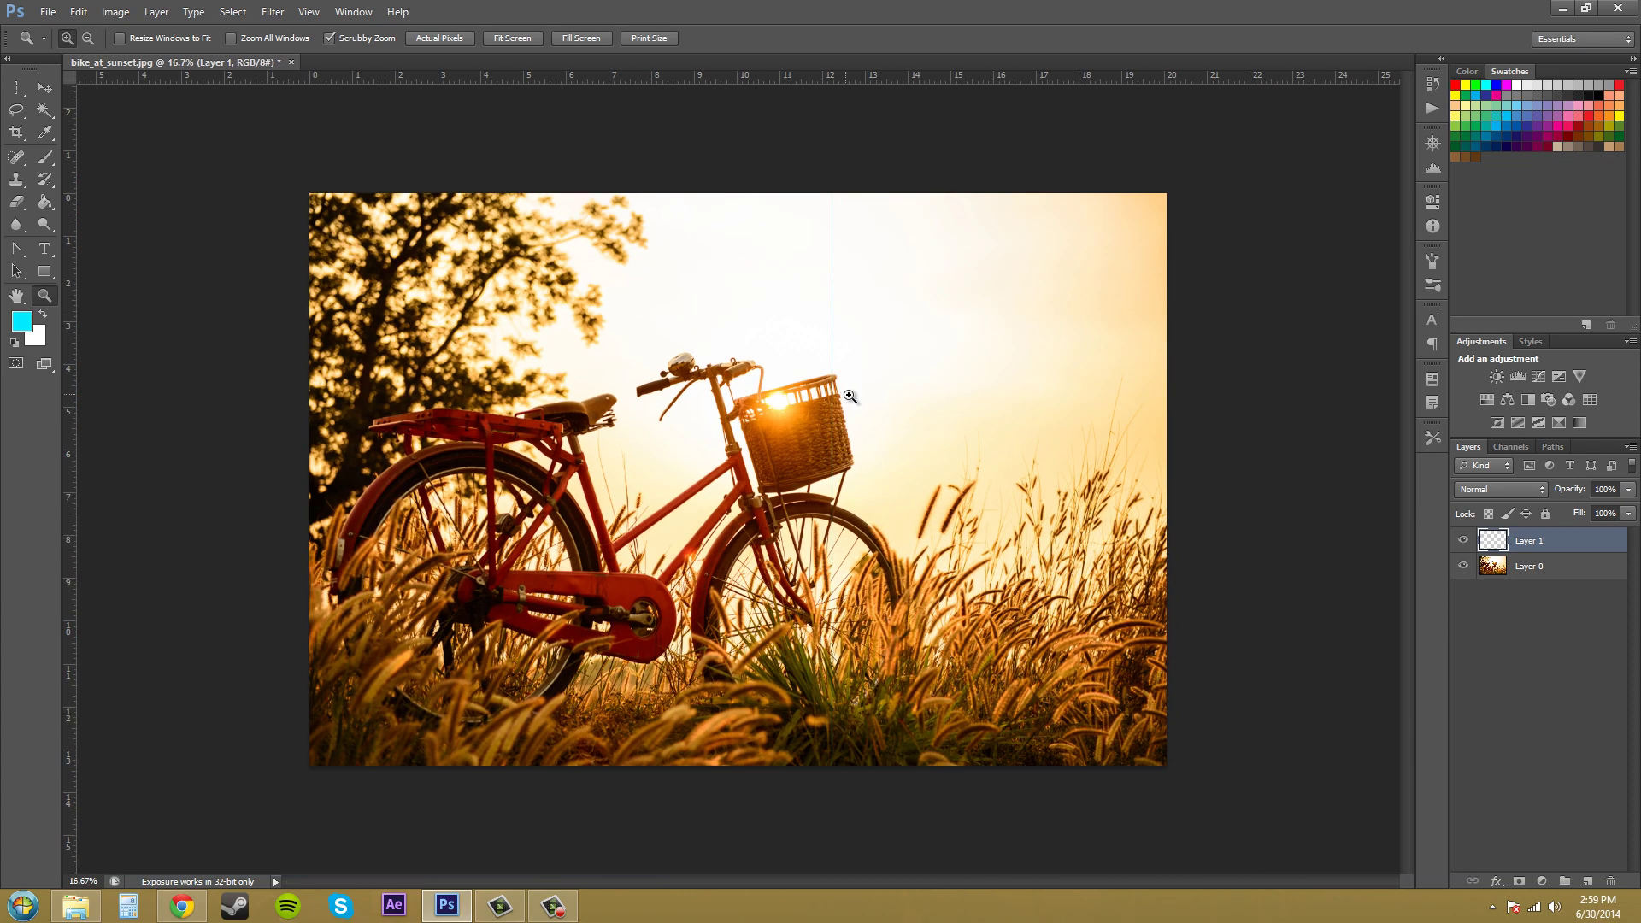
pyautogui.click(865, 354)
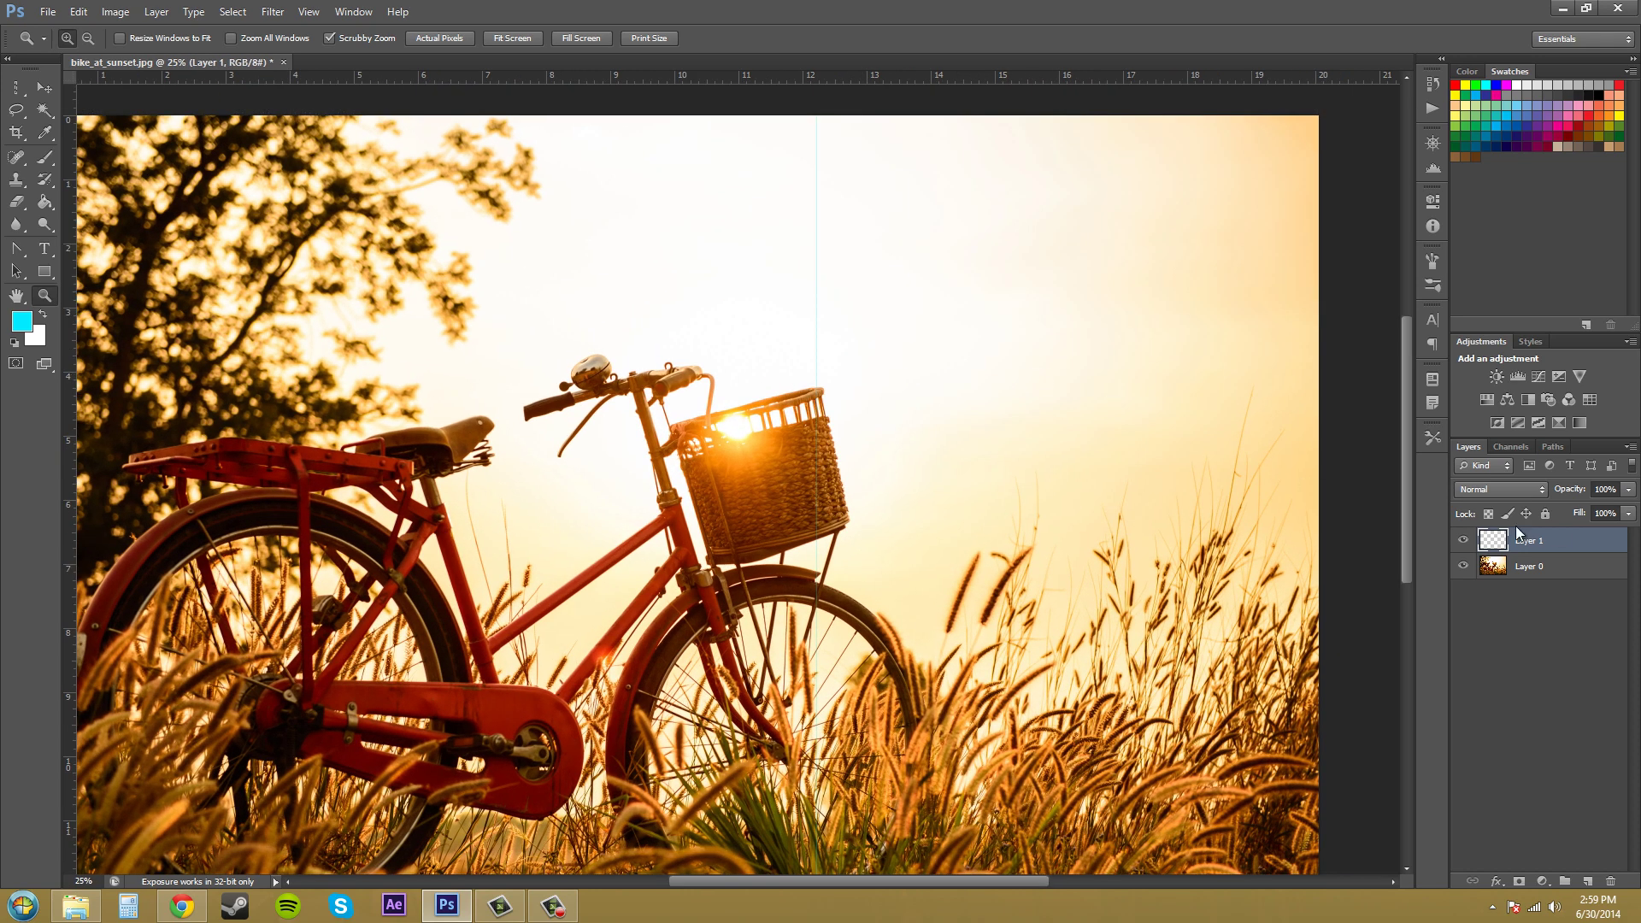
# - Transform Layer 1's line with a 45° rotation and apply it
pyautogui.click(78, 12)
pyautogui.moveTo(236, 351)
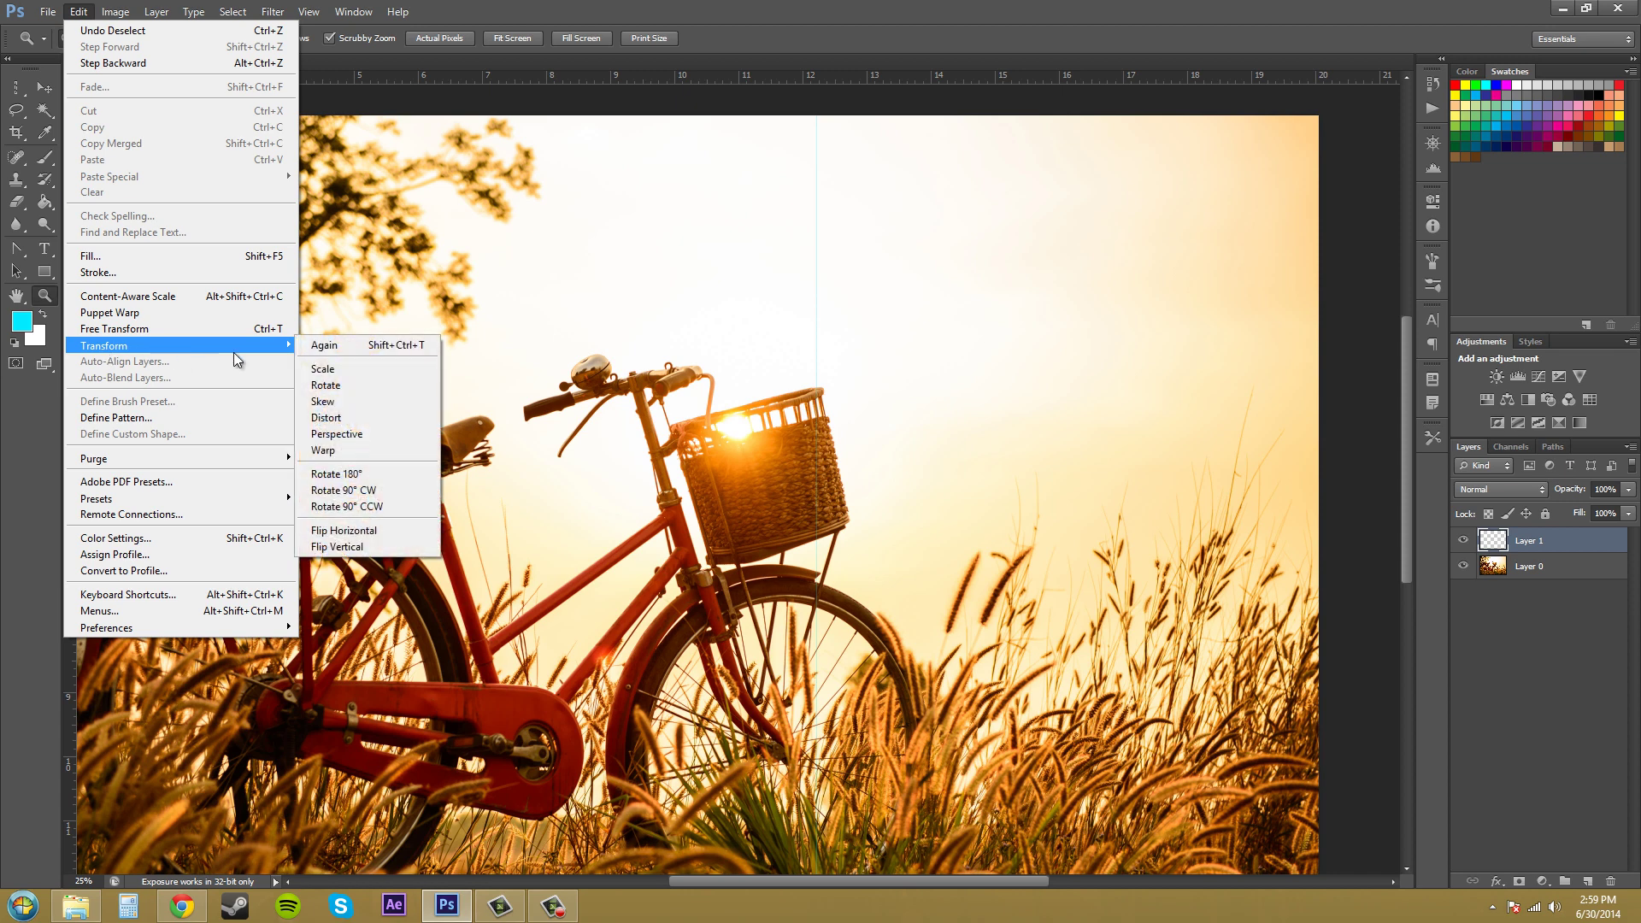
pyautogui.click(345, 400)
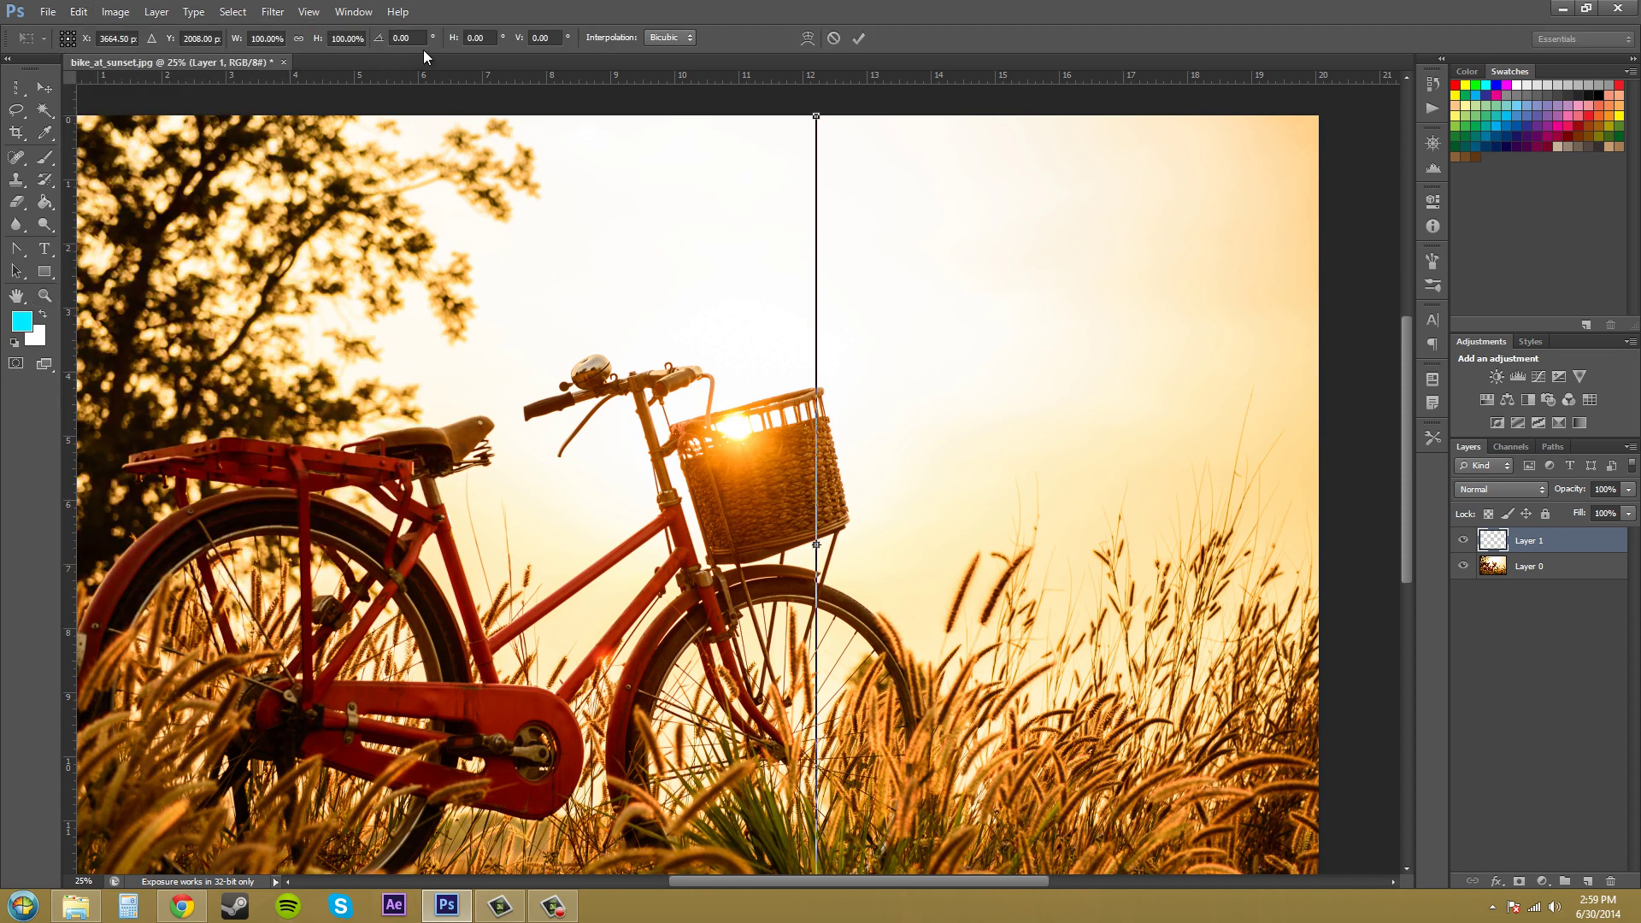
pyautogui.click(401, 38)
pyautogui.write('45')
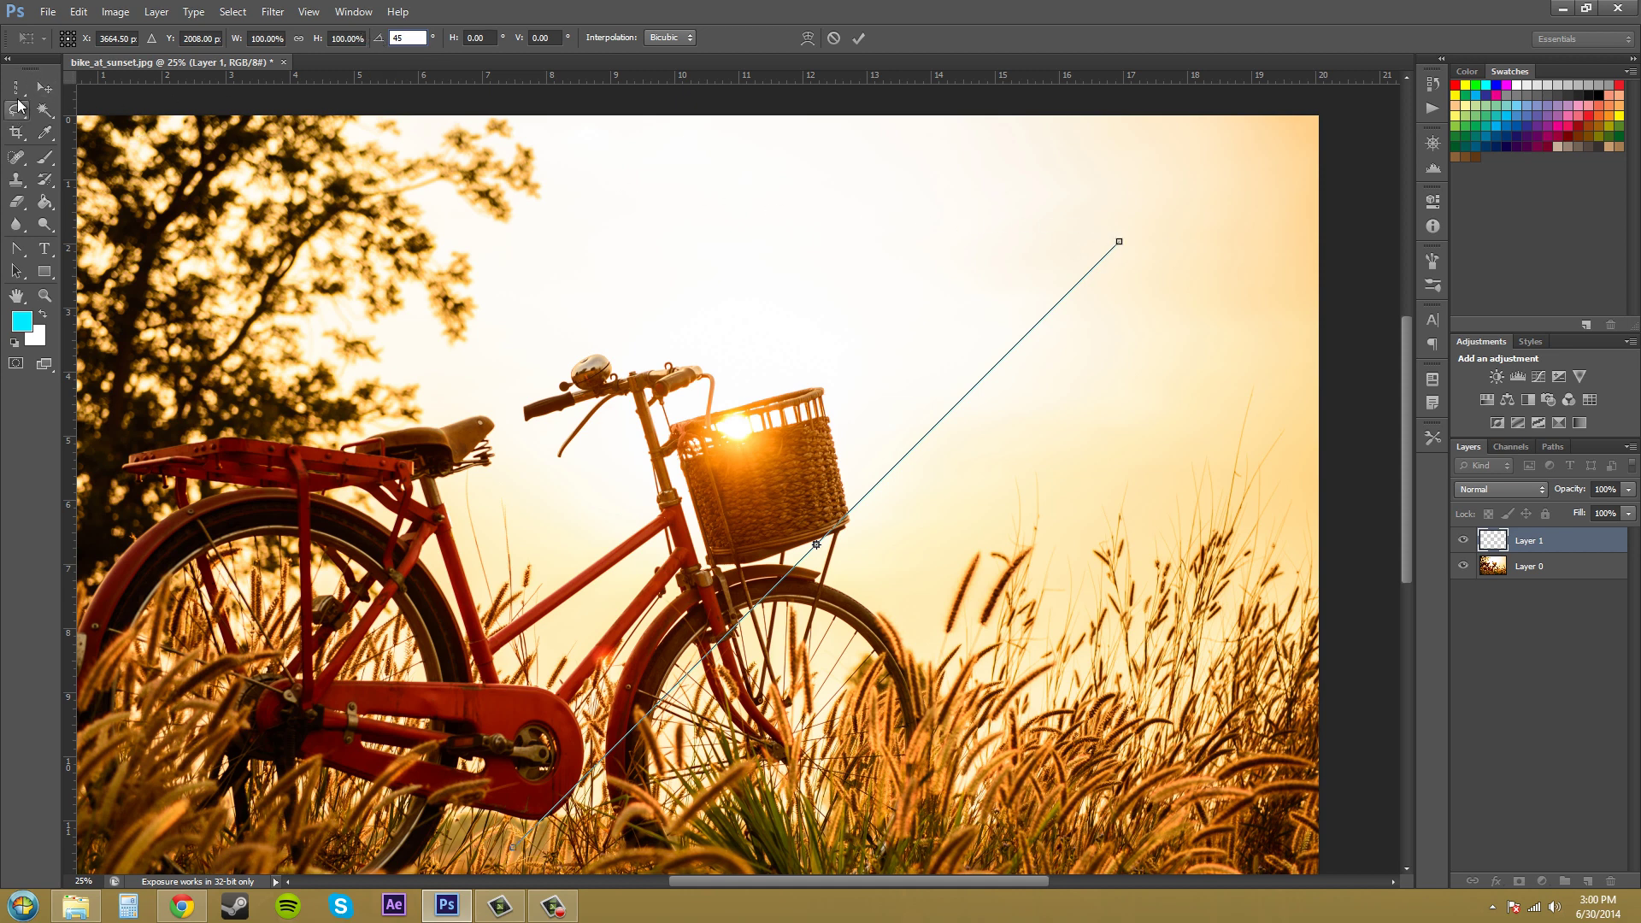
pyautogui.click(45, 87)
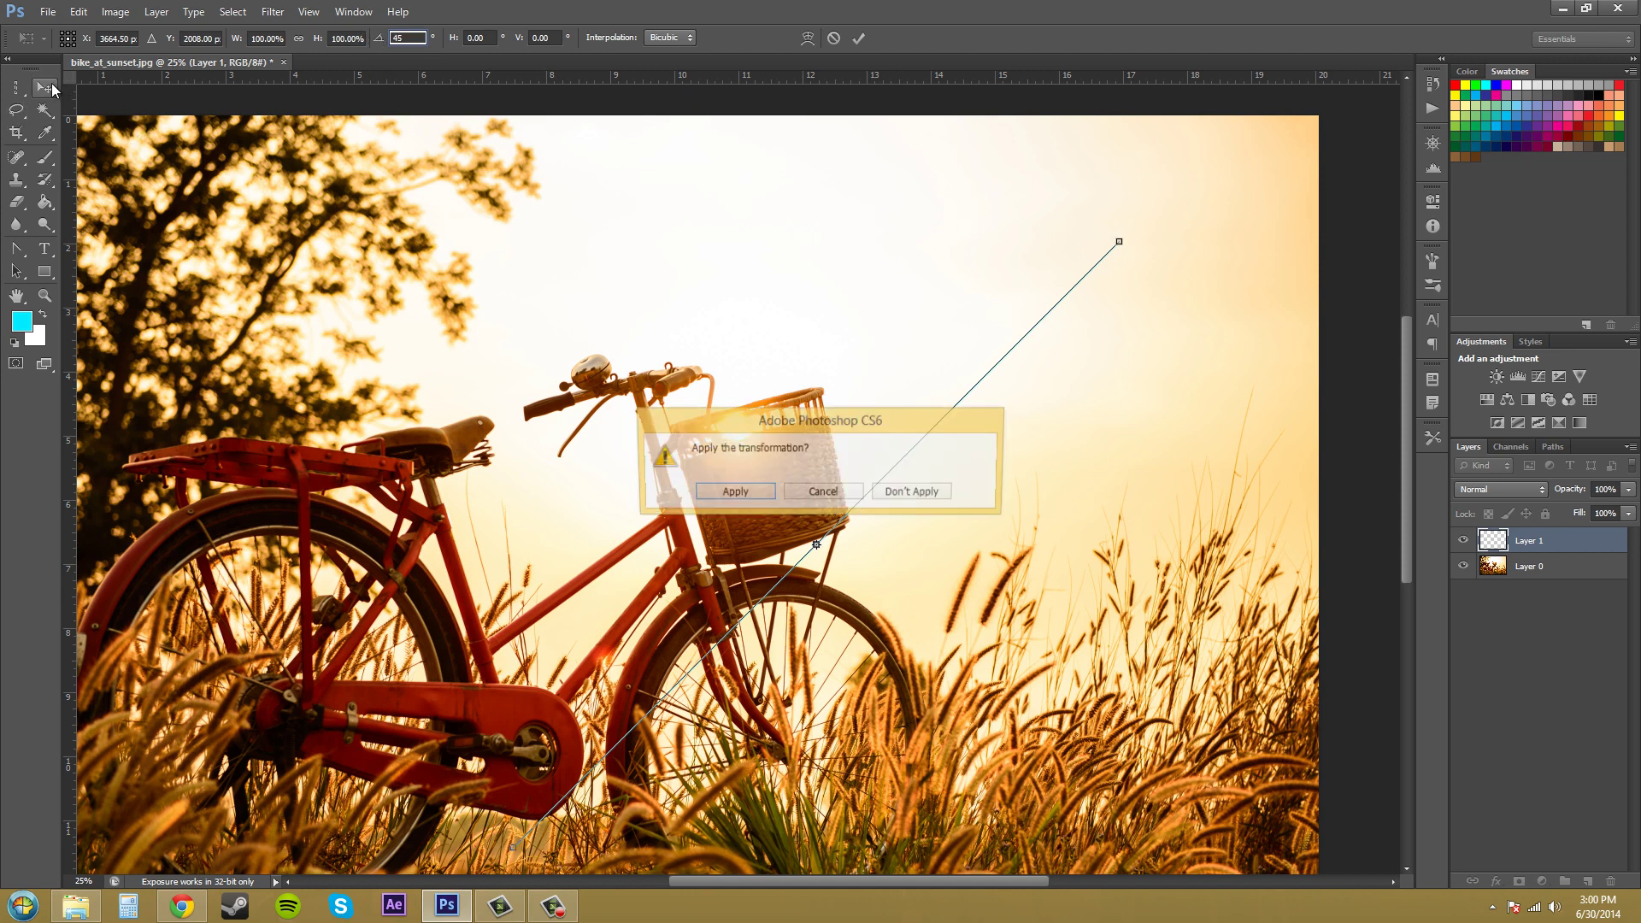
pyautogui.click(732, 494)
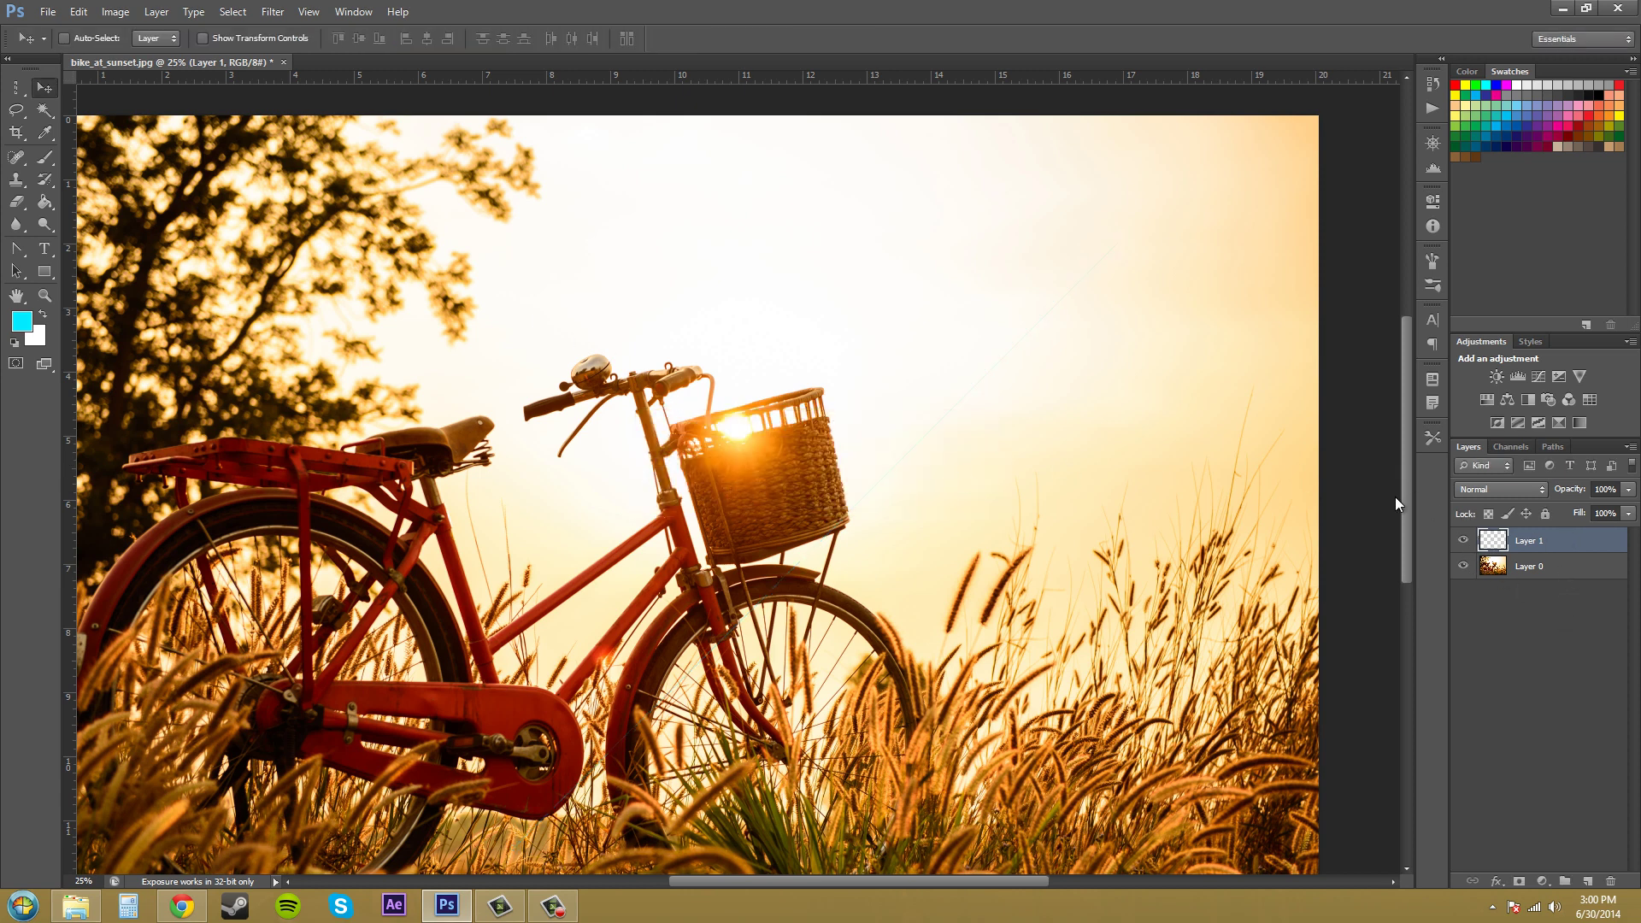
# - Drag the diagonal line down-right so it rises from near the basket toward the upper-right sky
pyautogui.moveTo(1227, 396); pyautogui.dragTo(992, 348)
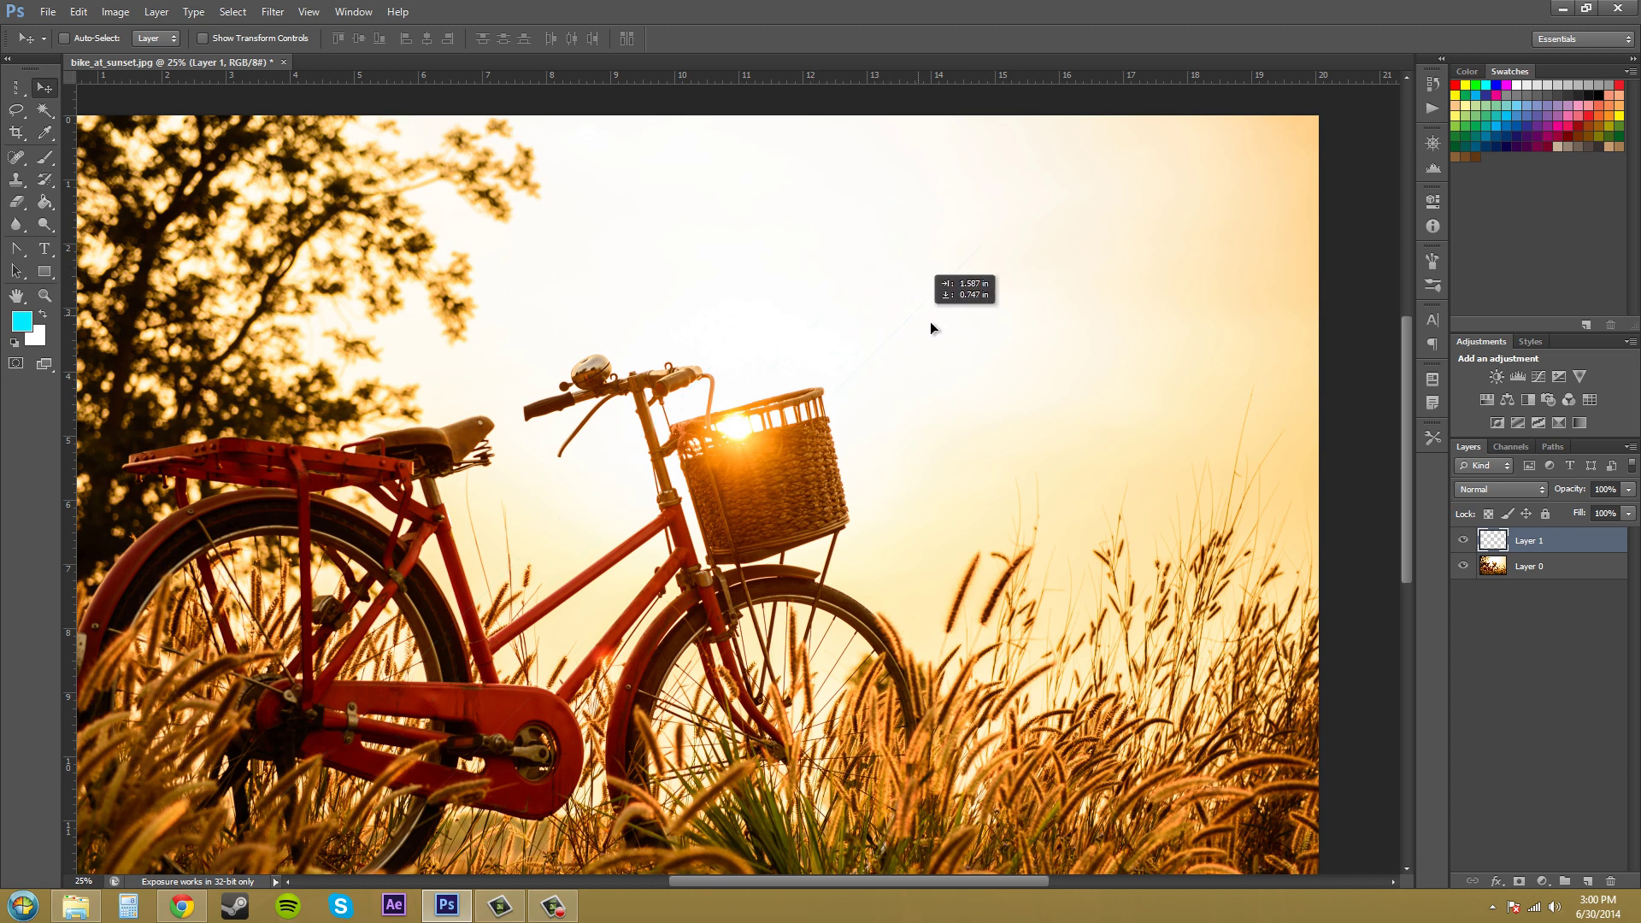
pyautogui.moveTo(931, 322); pyautogui.dragTo(1087, 407)
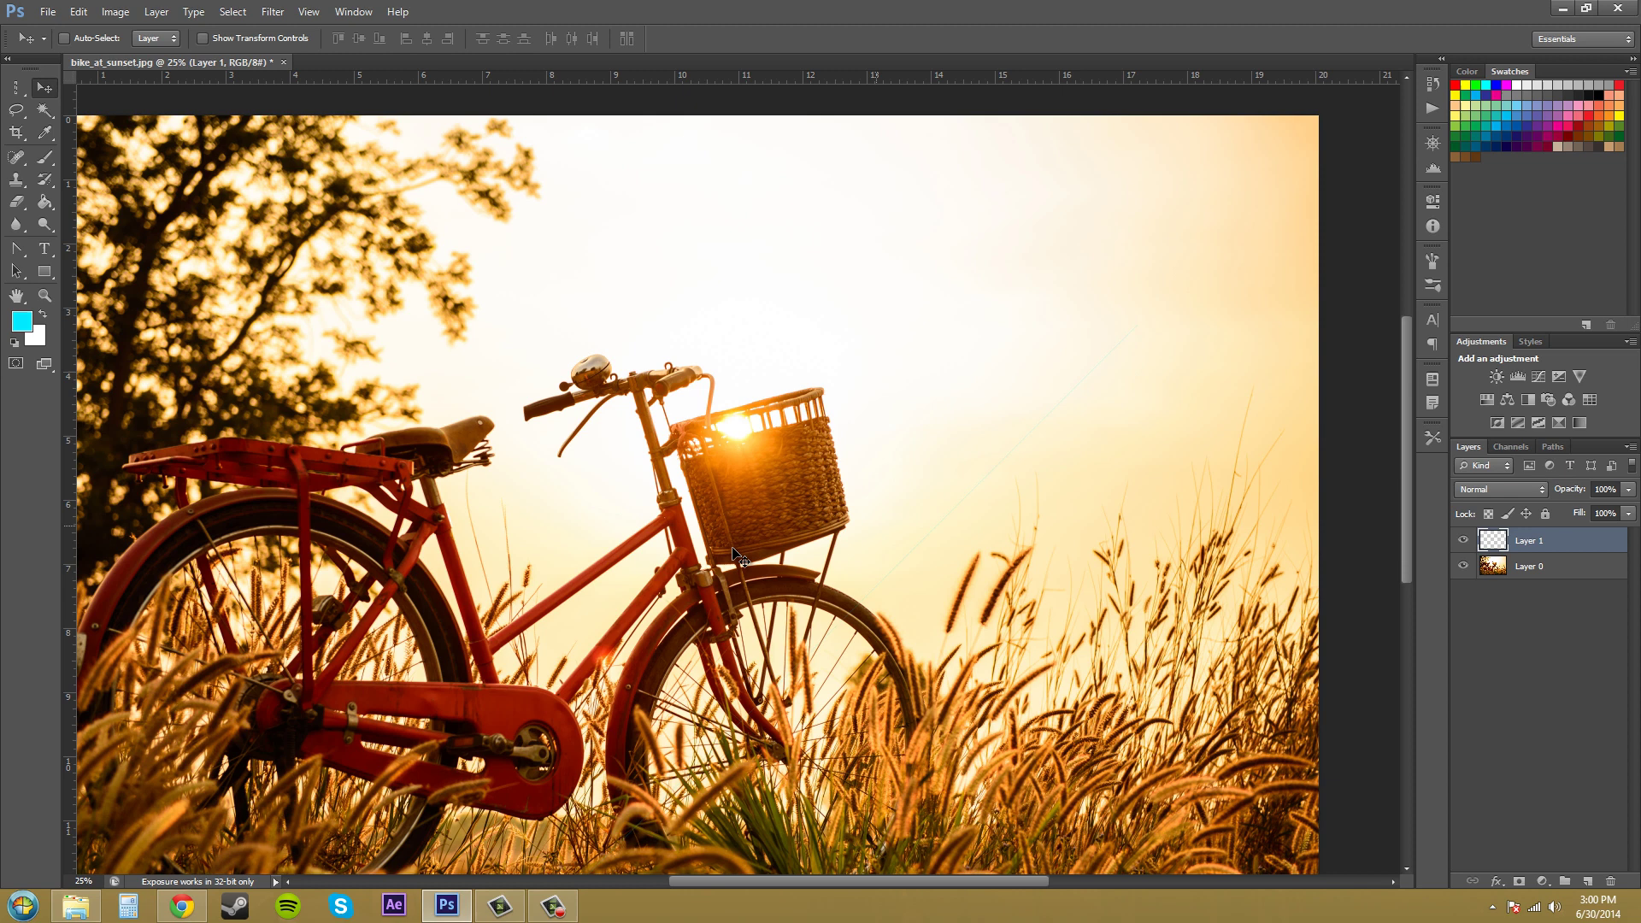
# - Select a full-width one-pixel row across the sky above the handlebars with the Single Row Marquee
pyautogui.click(20, 92)
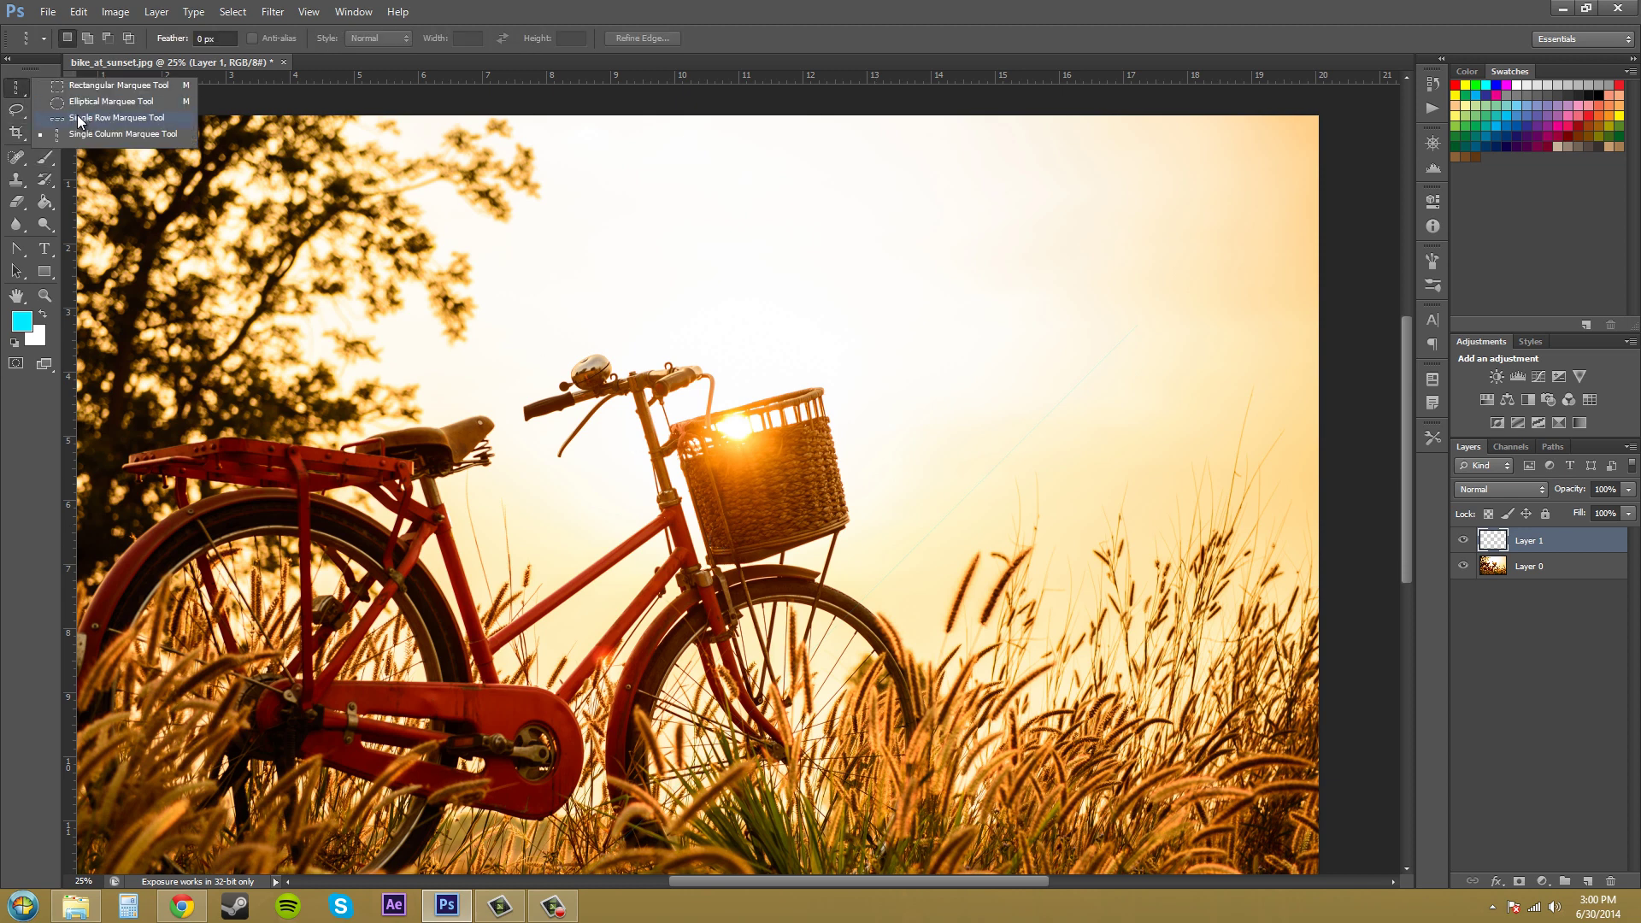
pyautogui.click(77, 117)
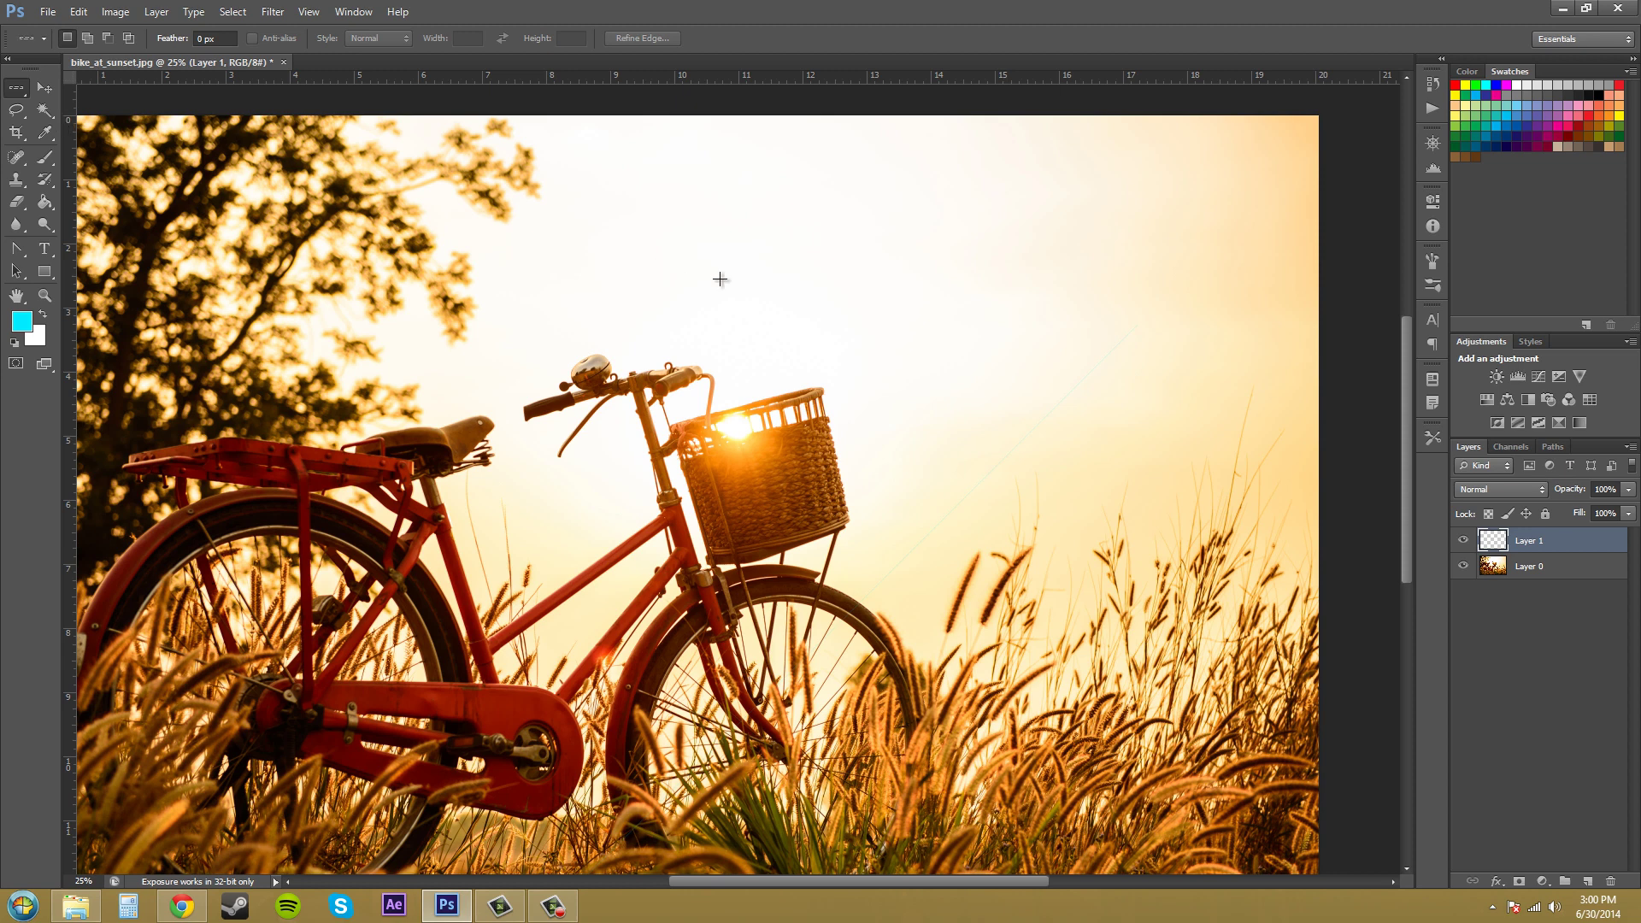
pyautogui.click(841, 275)
pyautogui.click(44, 88)
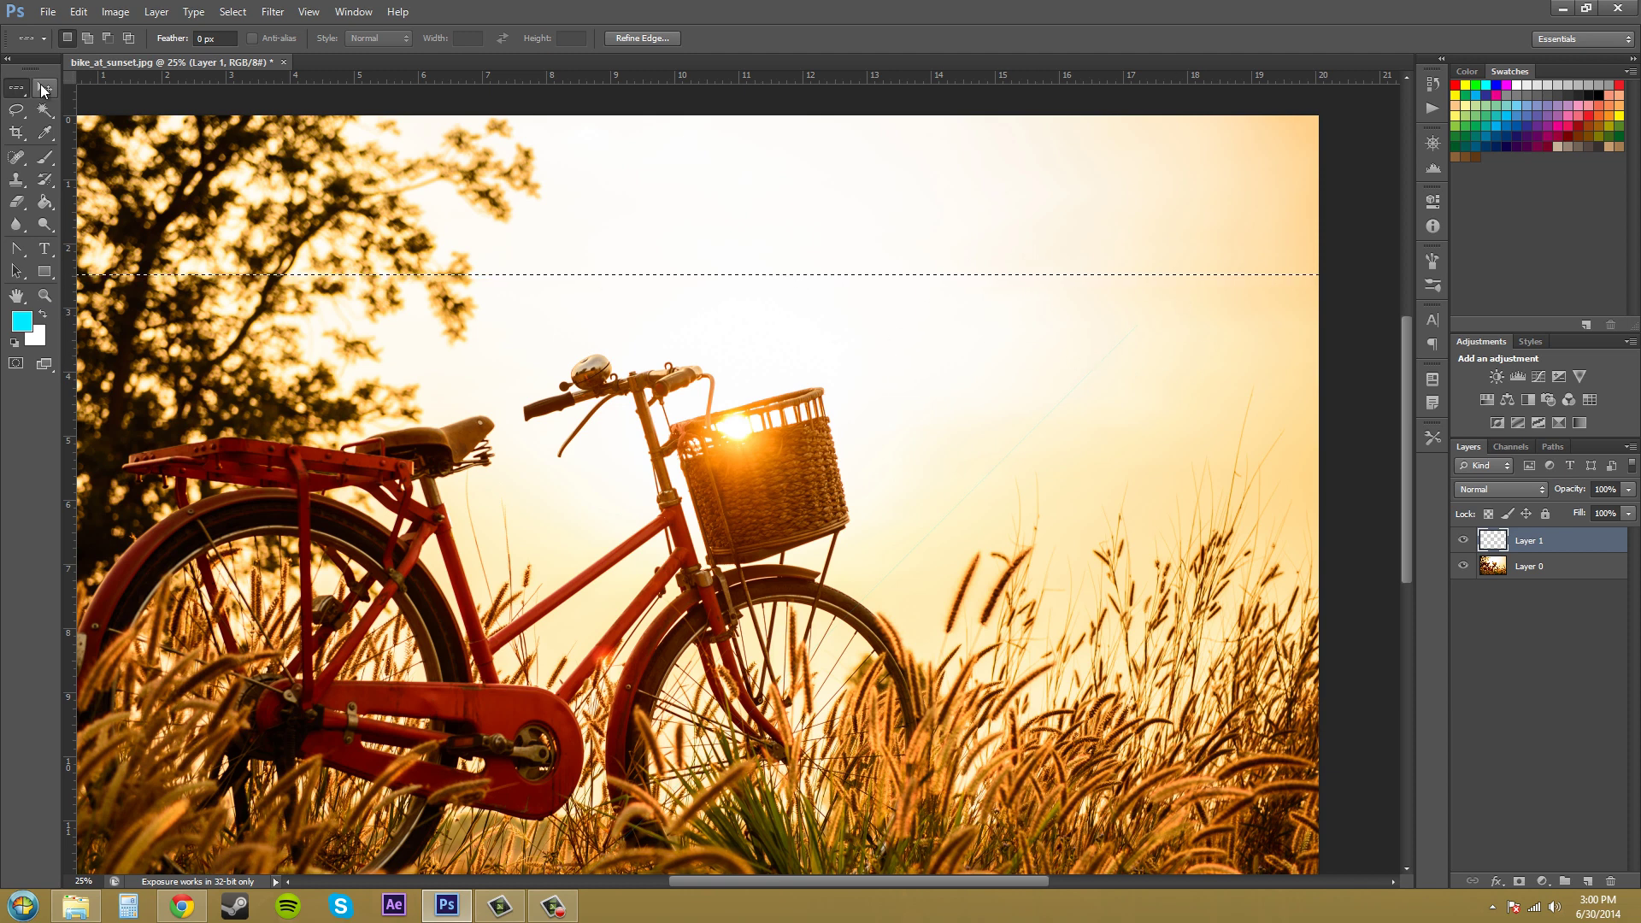